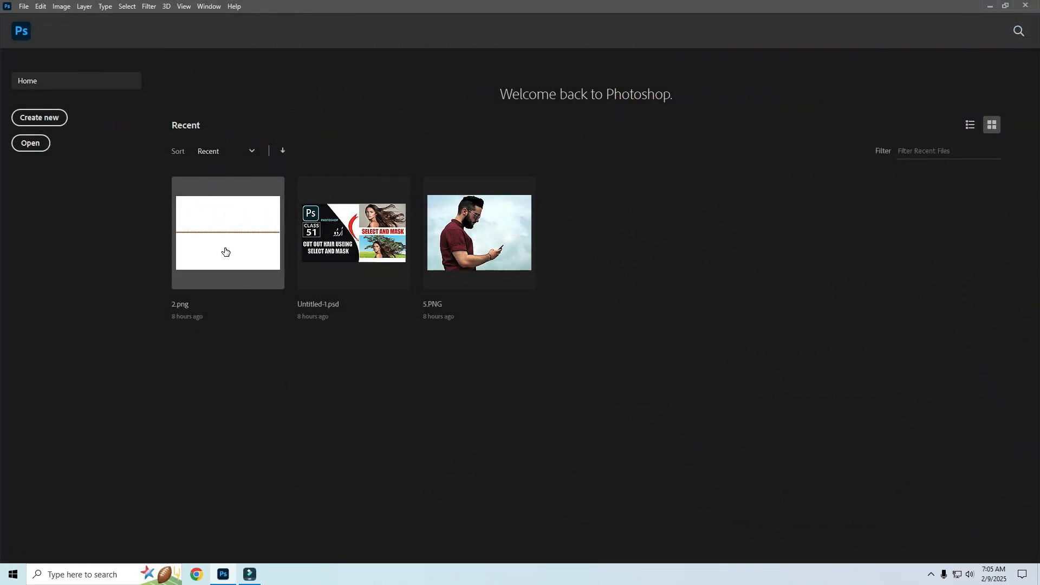
# Open the recent file 2.png and add a black-filled layer beneath the rope layer.
pyautogui.click(225, 251)
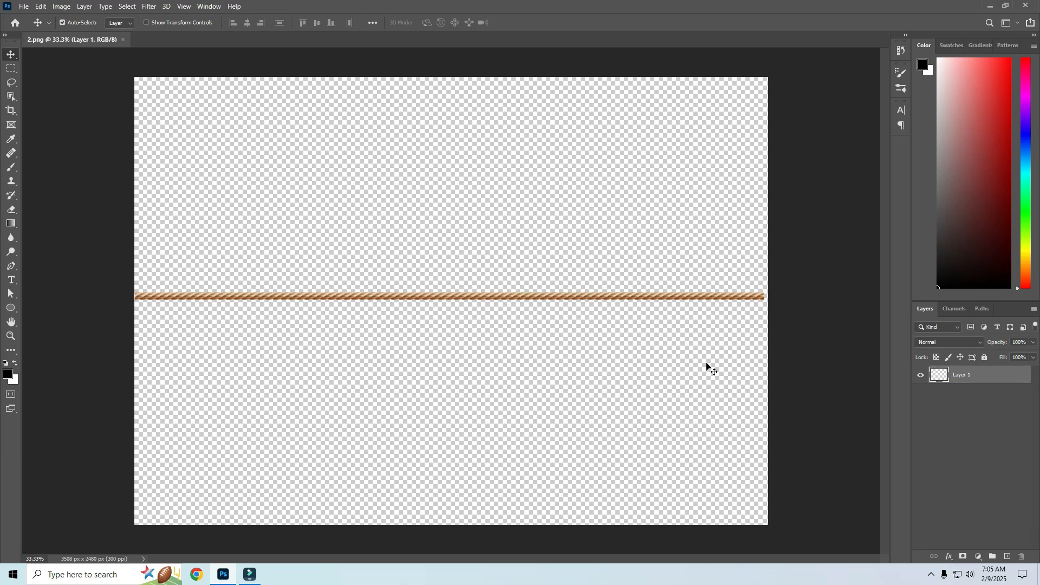
pyautogui.click(1008, 557)
pyautogui.moveTo(974, 375); pyautogui.dragTo(970, 406)
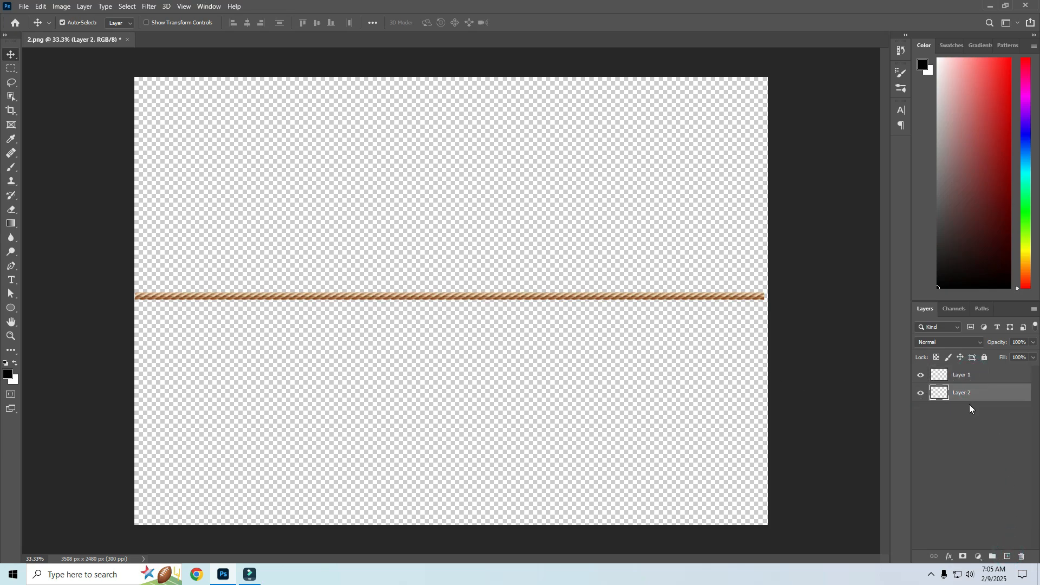
pyautogui.hotkey('alt', 'BackSpace')
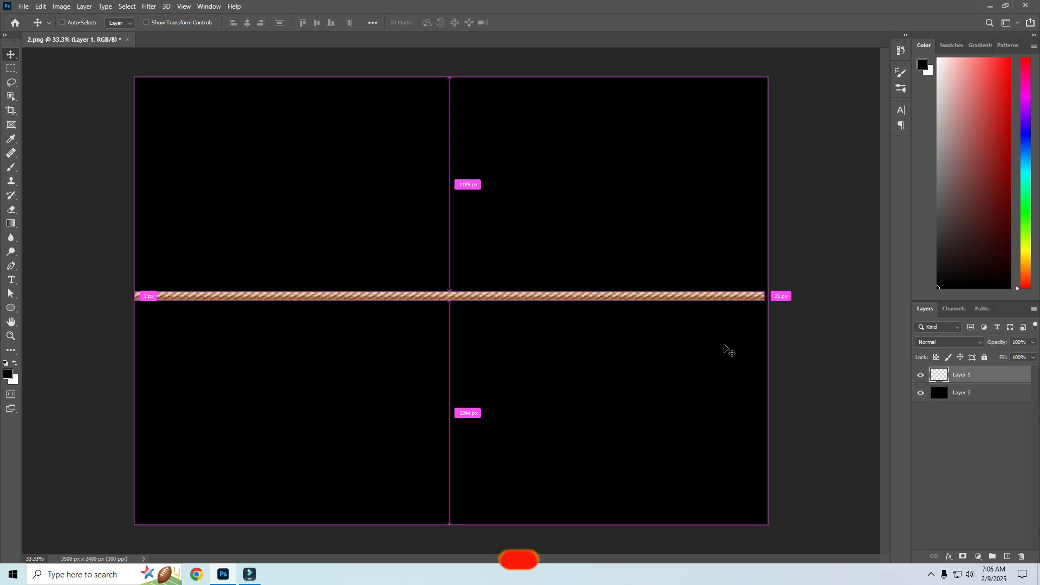
# Scale the rope layer down with Free Transform so that both ends sit inside the canvas edges.
pyautogui.hotkey('ctrl', 't')
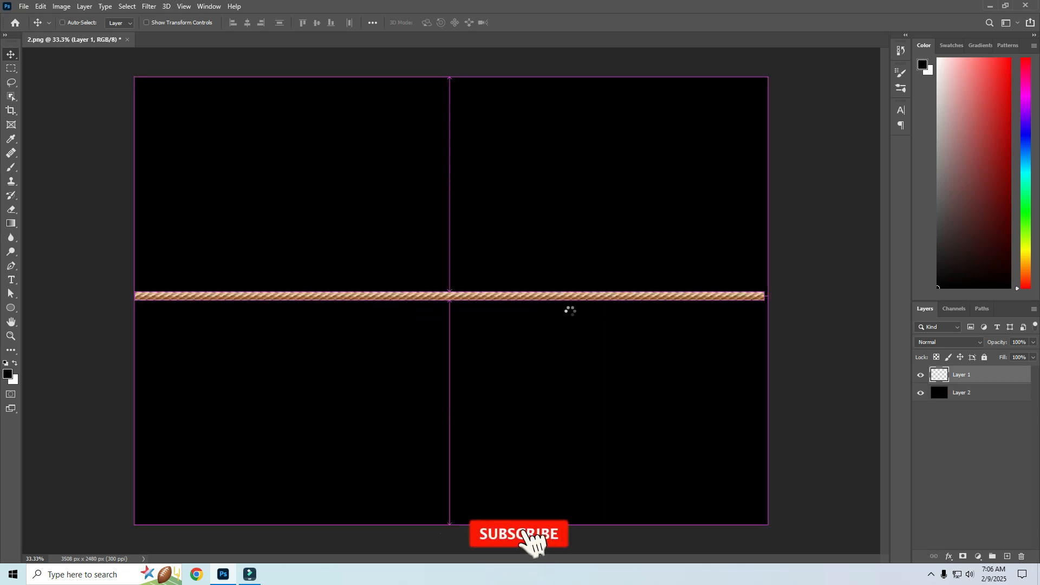
pyautogui.press('t')
pyautogui.hotkey('ctrl', 't')
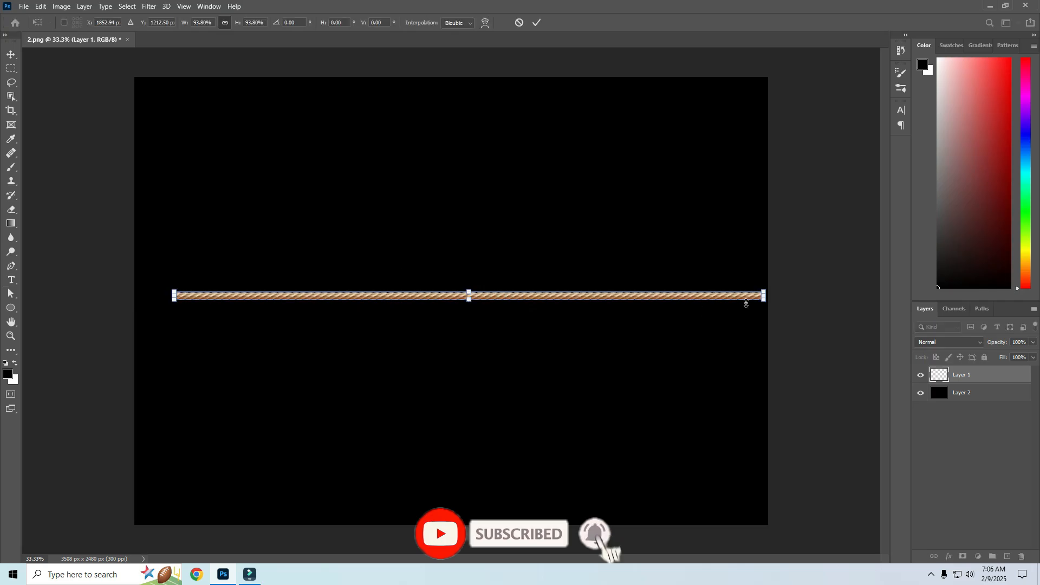
pyautogui.moveTo(764, 297); pyautogui.dragTo(715, 297)
pyautogui.press('Return')
pyautogui.scroll(1, 374, 323)
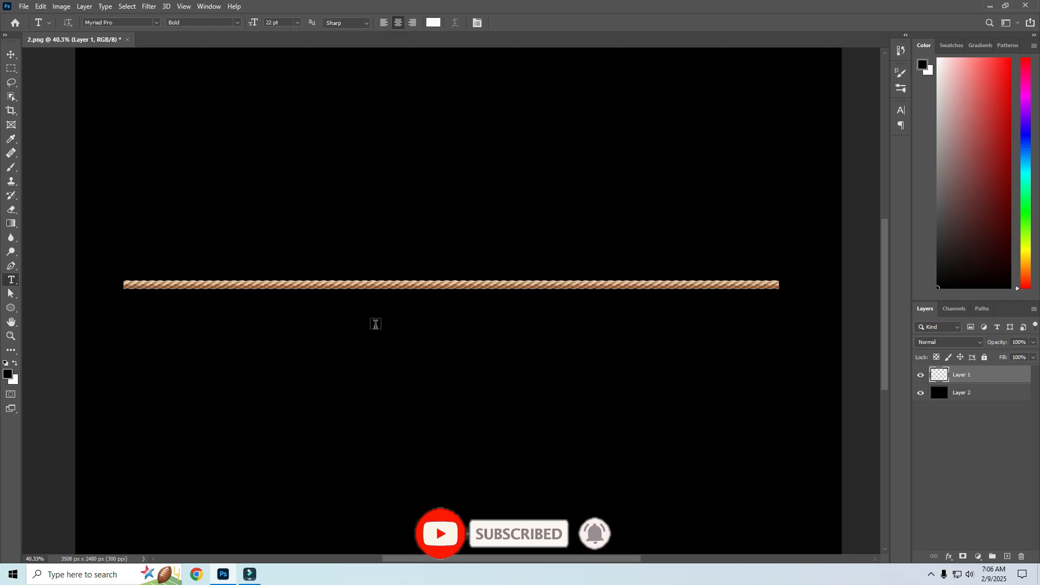
# Start Puppet Warp on the rope layer and place a pin near each end of the rope.
pyautogui.press('v')
pyautogui.click(40, 6)
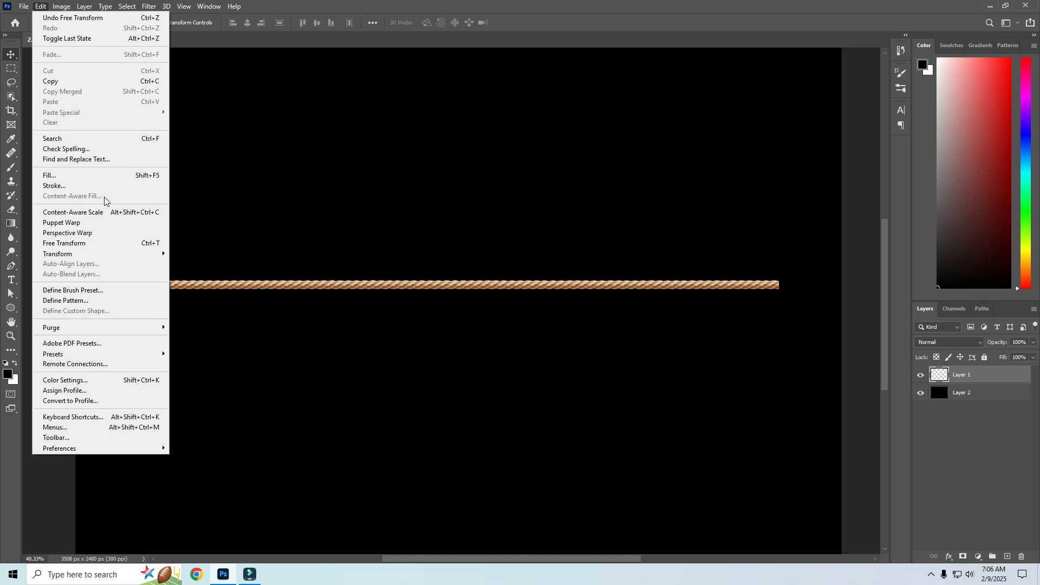
pyautogui.click(51, 222)
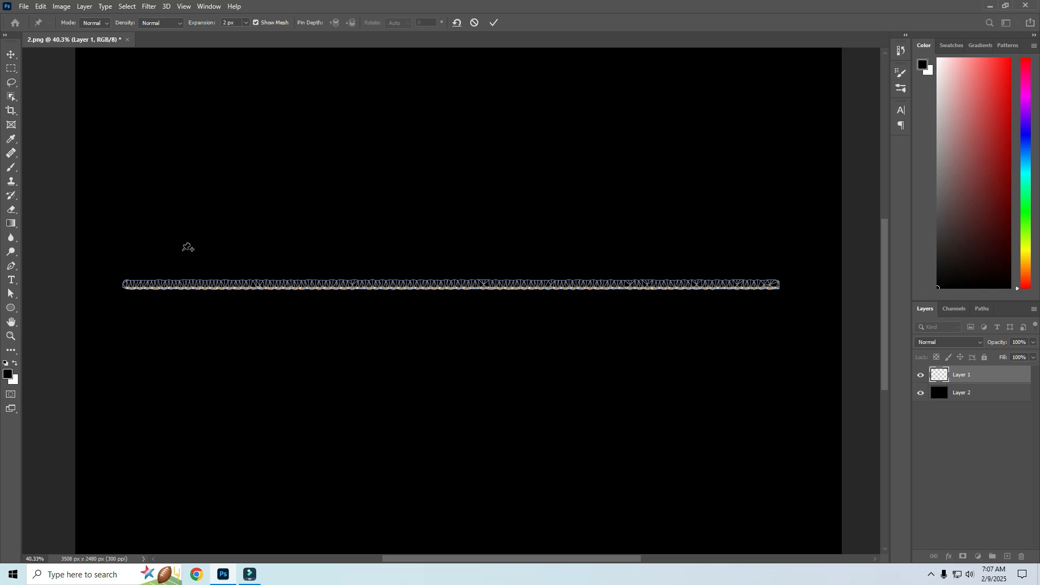
pyautogui.click(147, 288)
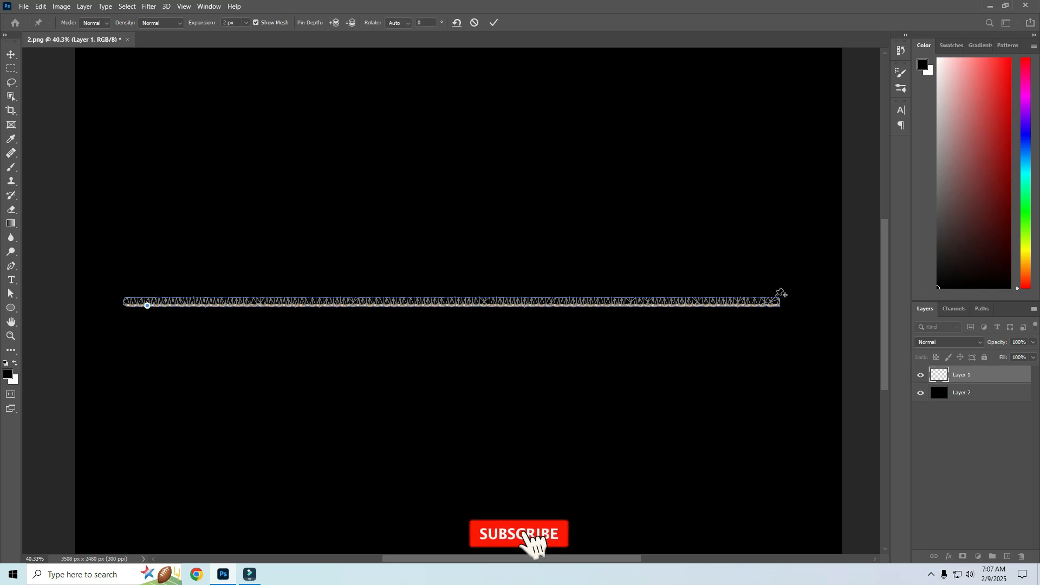
pyautogui.click(775, 306)
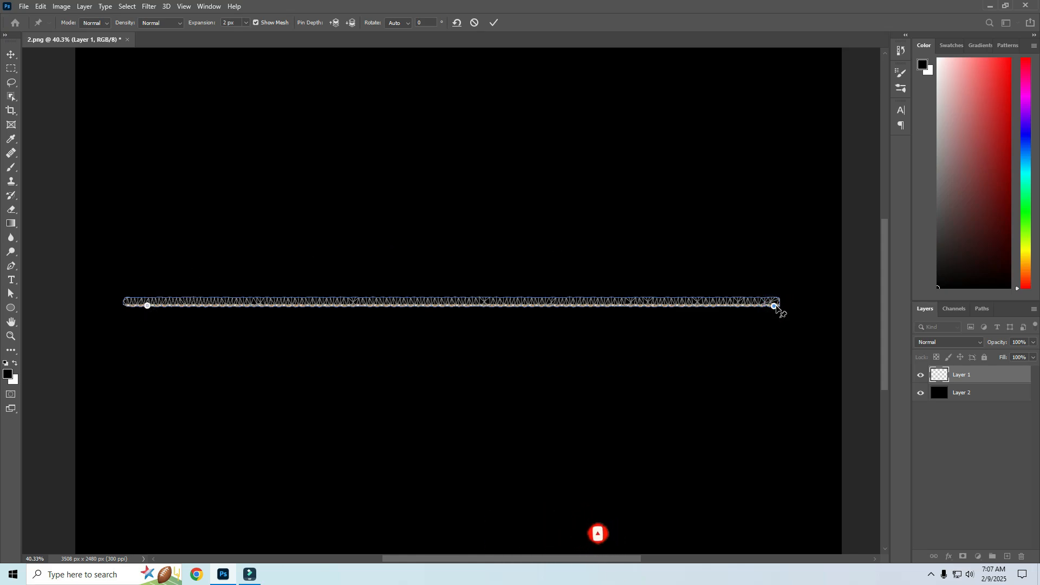
# Move both end pins inward so the rope becomes shorter and stays nearly horizontal.
pyautogui.moveTo(775, 306); pyautogui.dragTo(733, 259)
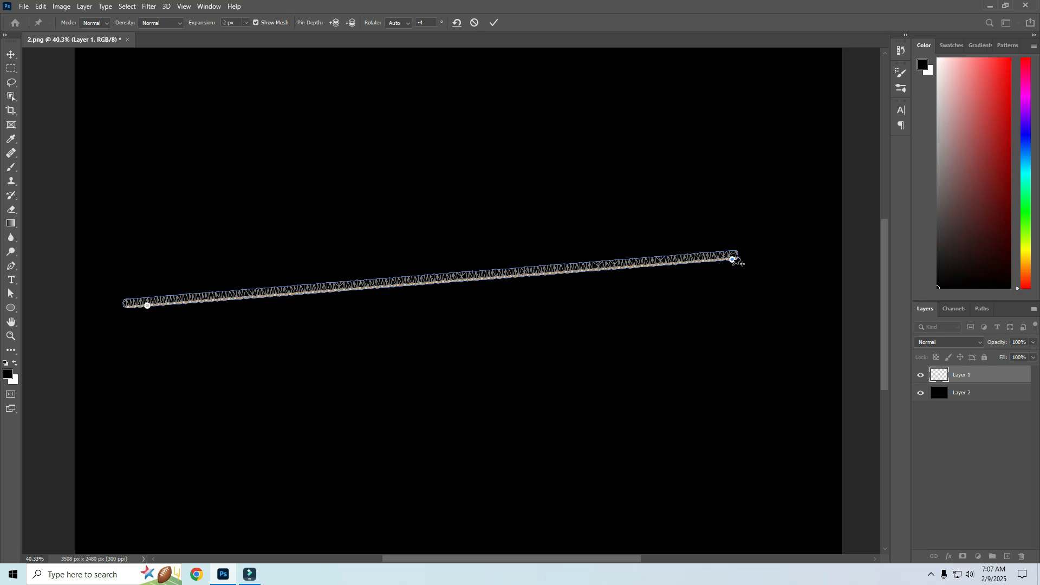
pyautogui.moveTo(732, 260); pyautogui.dragTo(712, 291)
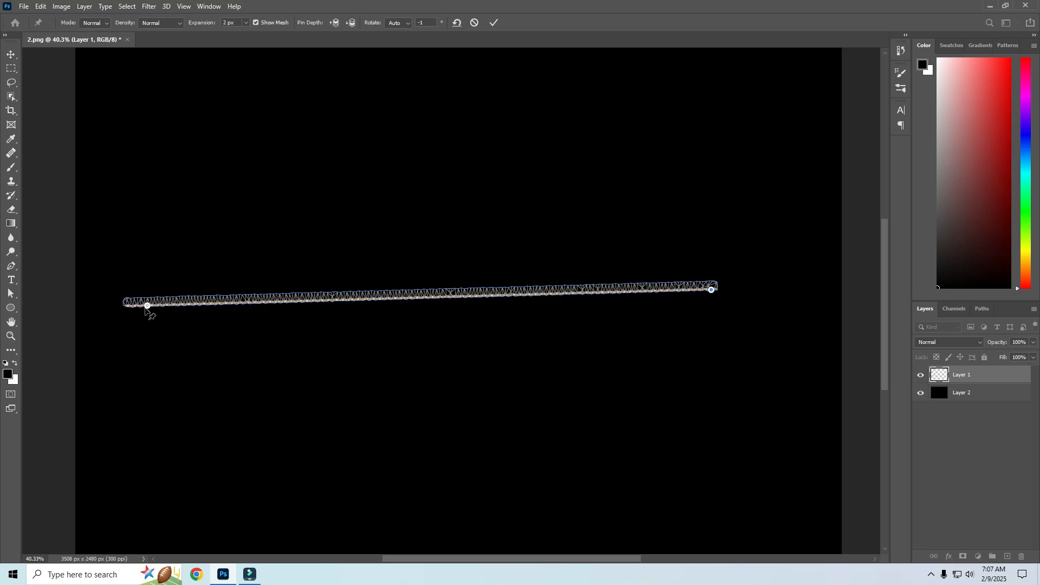
pyautogui.moveTo(146, 307); pyautogui.dragTo(201, 297)
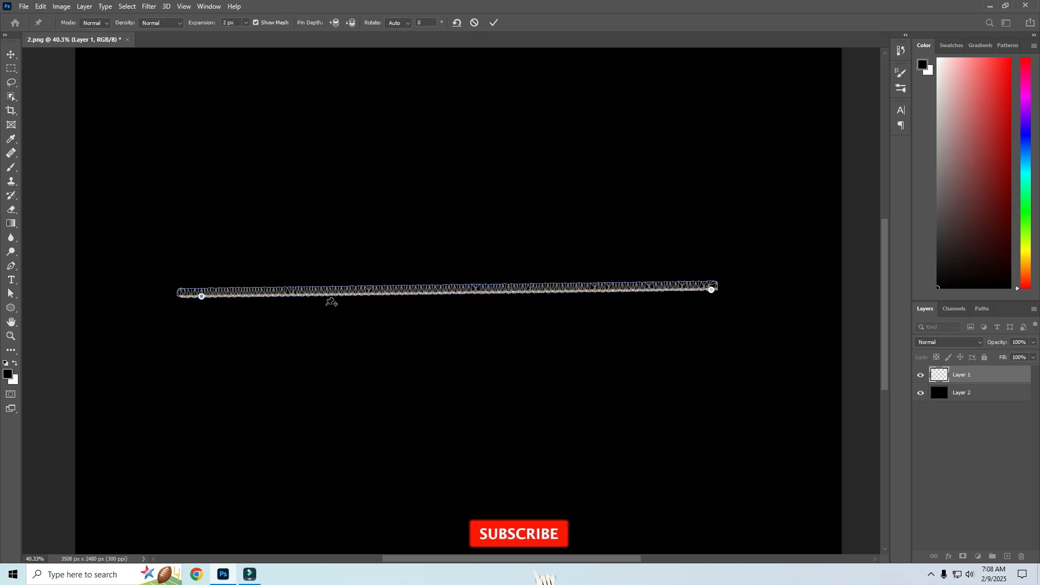
# Add three pins along the middle of the rope and bend it into an arch with both ends curled inward beneath.
pyautogui.click(320, 294)
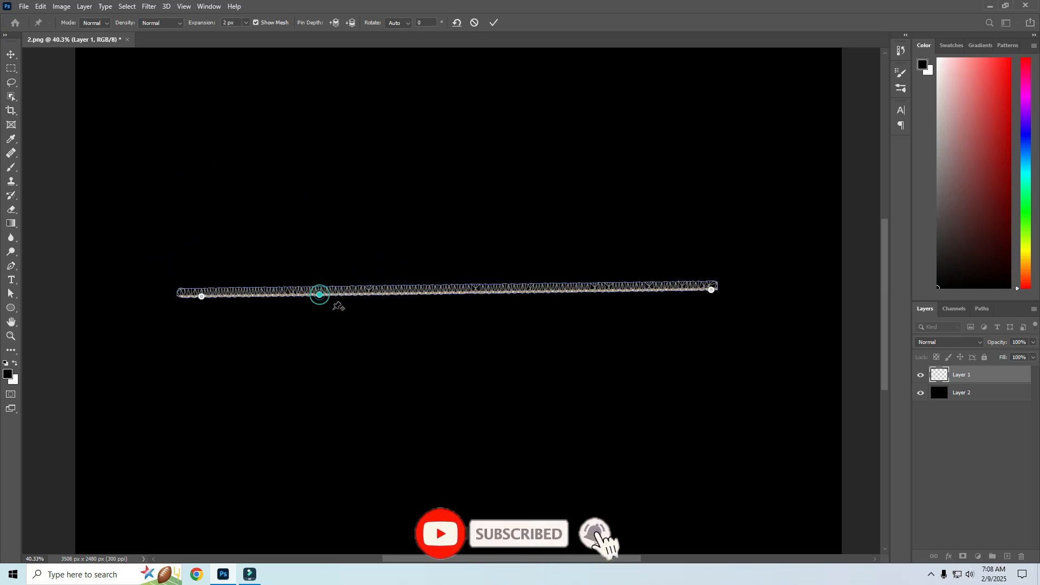
pyautogui.click(481, 290)
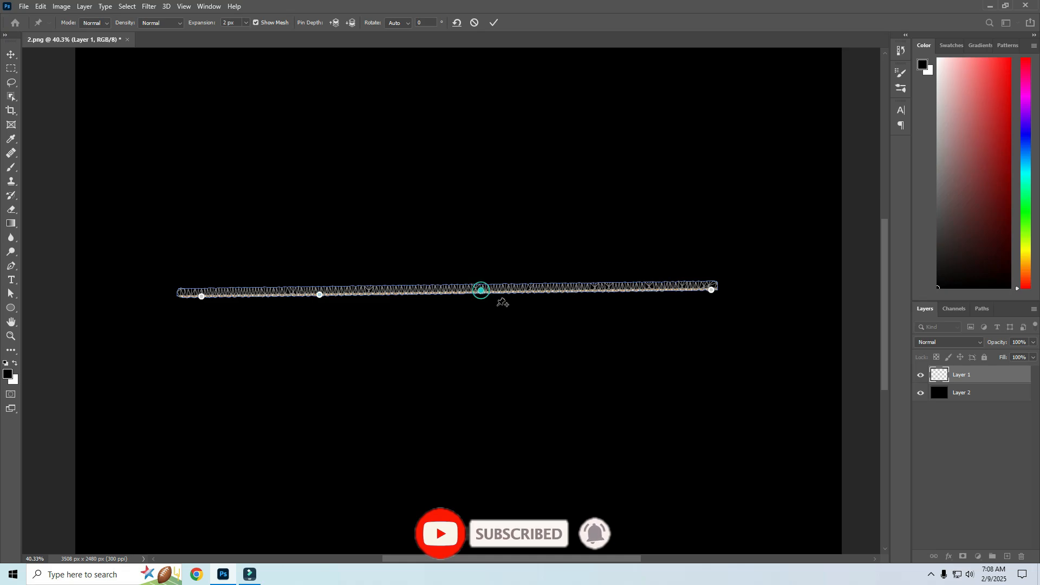
pyautogui.click(632, 290)
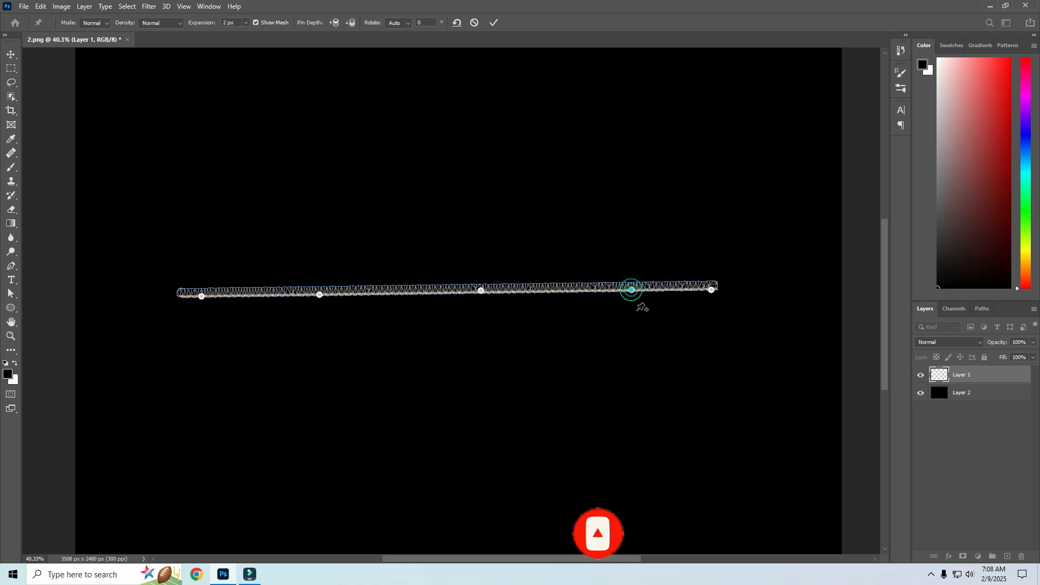
pyautogui.moveTo(712, 290); pyautogui.dragTo(590, 315)
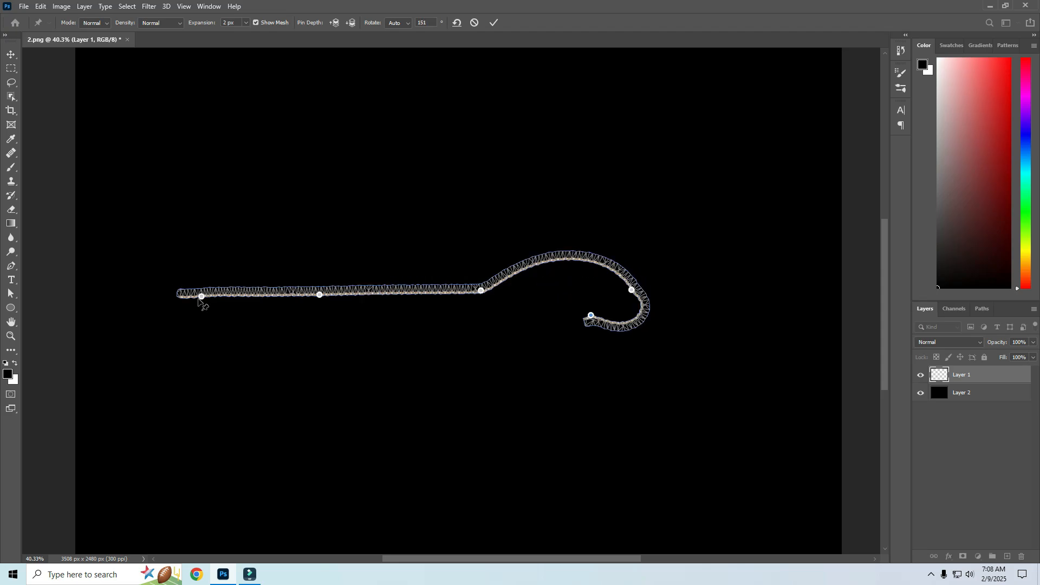
pyautogui.moveTo(202, 297); pyautogui.dragTo(485, 217)
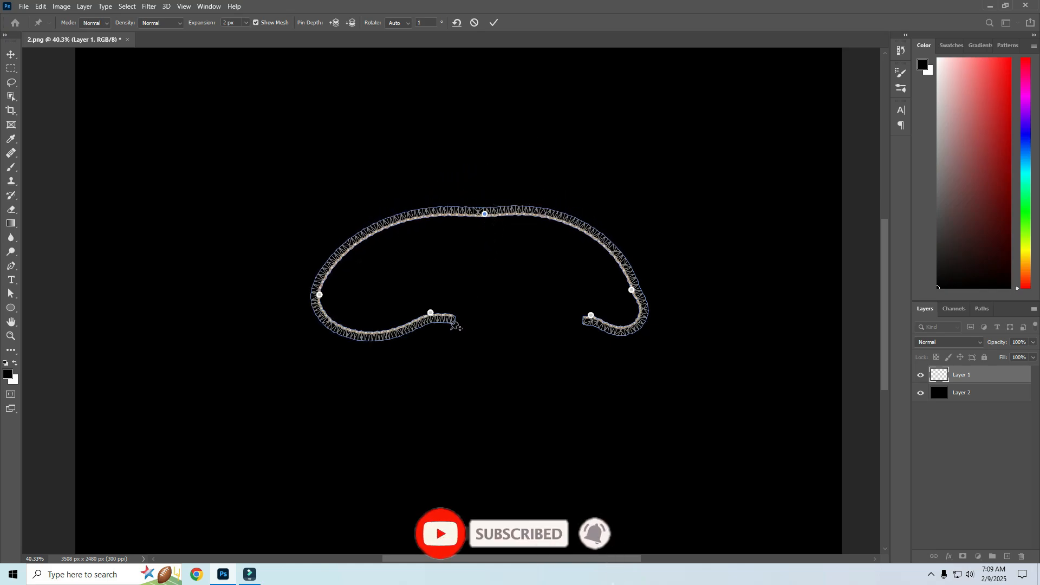
# Pin the lower left curve, turn the left end upward and lower the middle pin so the rope crosses itself in a left loop.
pyautogui.moveTo(430, 313); pyautogui.dragTo(474, 276)
pyautogui.click(391, 305)
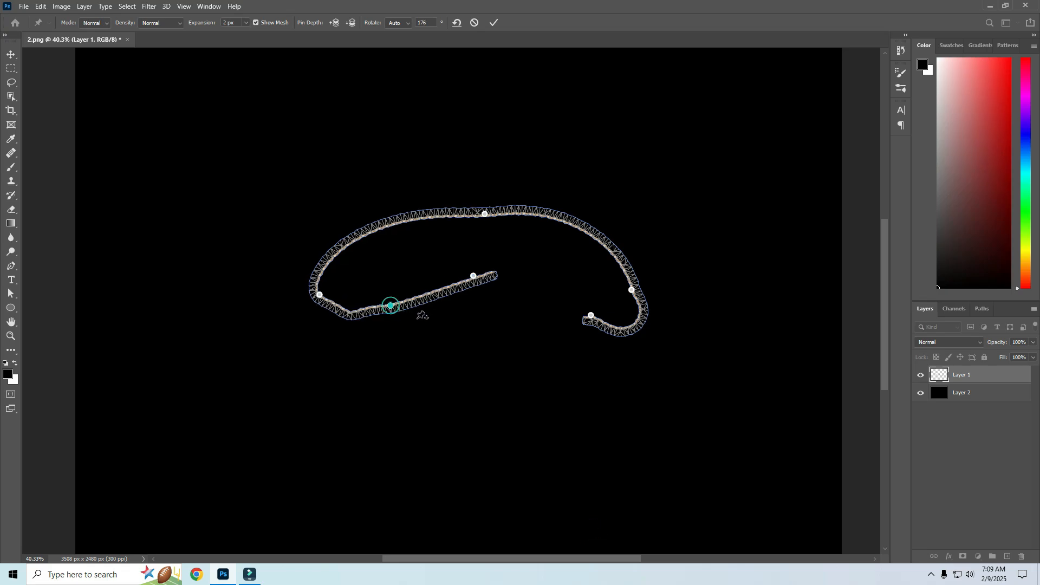
pyautogui.moveTo(474, 276); pyautogui.dragTo(413, 270)
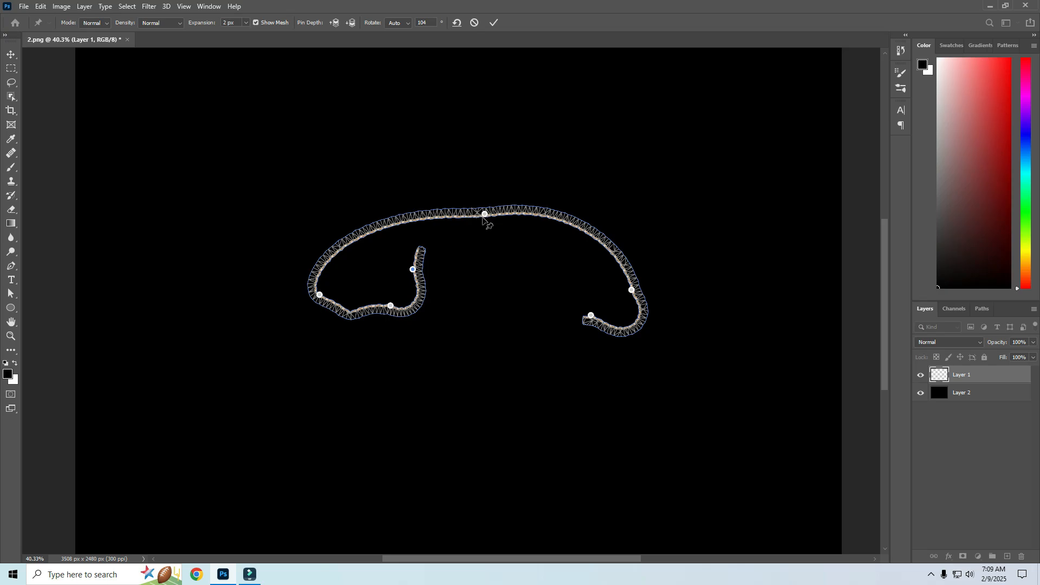
pyautogui.moveTo(485, 215); pyautogui.dragTo(476, 286)
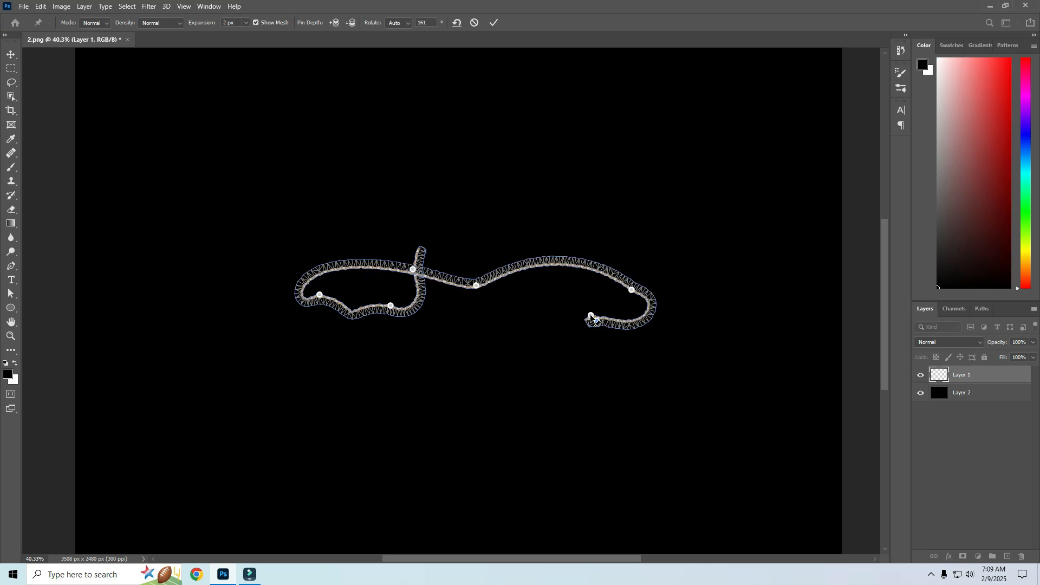
# Shift the right end pin slightly down with fixed rotation and remove the rope's middle pin.
pyautogui.keyDown('alt'); pyautogui.click(591, 314); pyautogui.keyUp('alt')
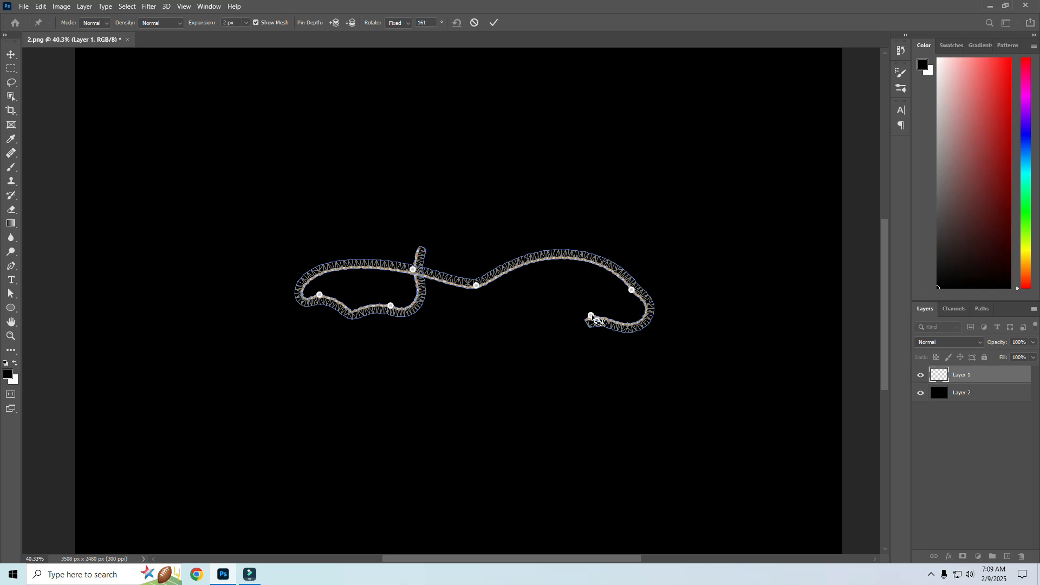
pyautogui.keyDown('alt'); pyautogui.click(592, 314); pyautogui.keyUp('alt')
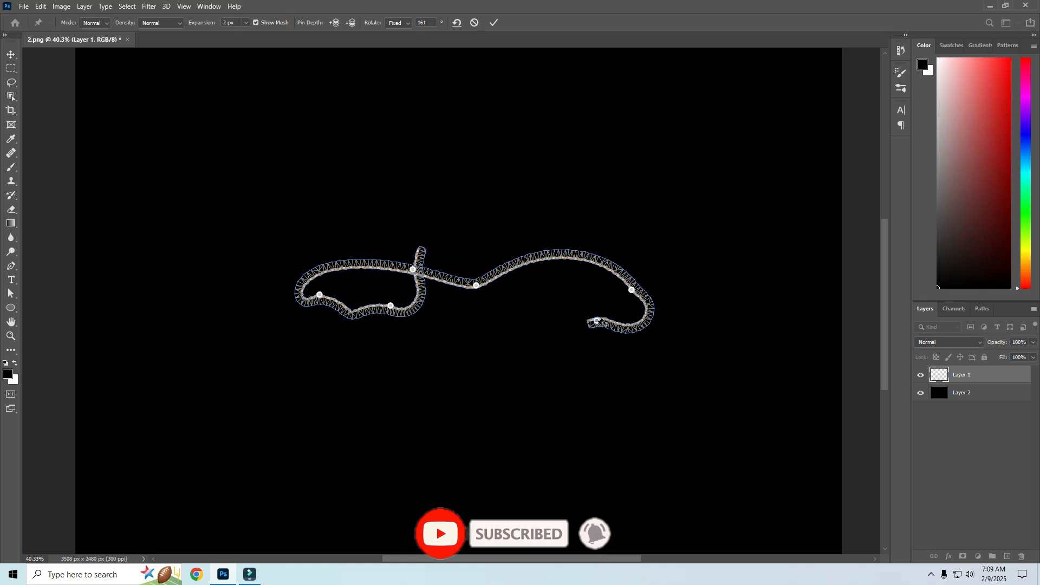
pyautogui.moveTo(598, 322); pyautogui.dragTo(593, 330)
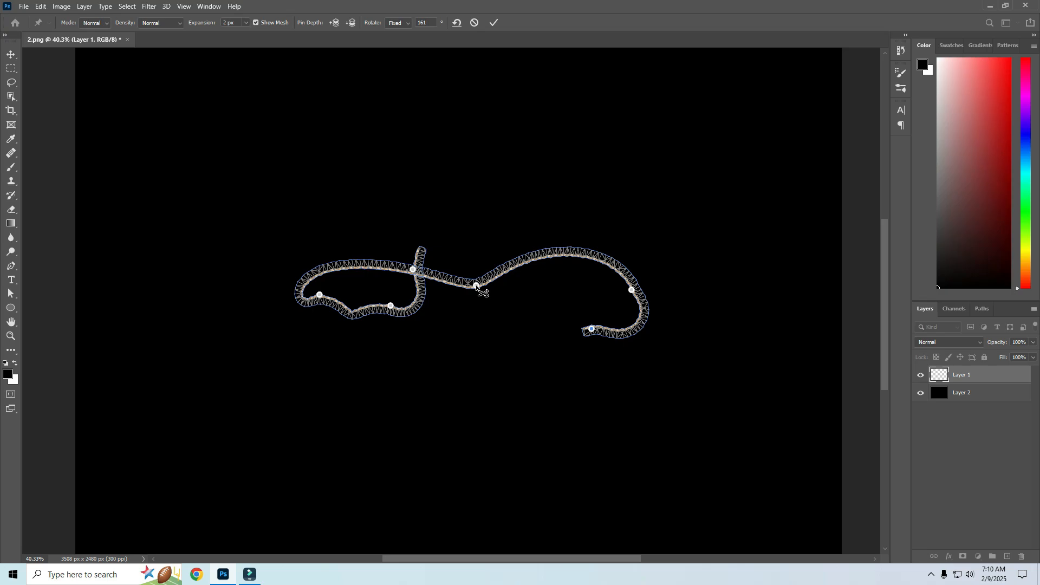
pyautogui.keyDown('alt'); pyautogui.click(476, 286); pyautogui.keyUp('alt')
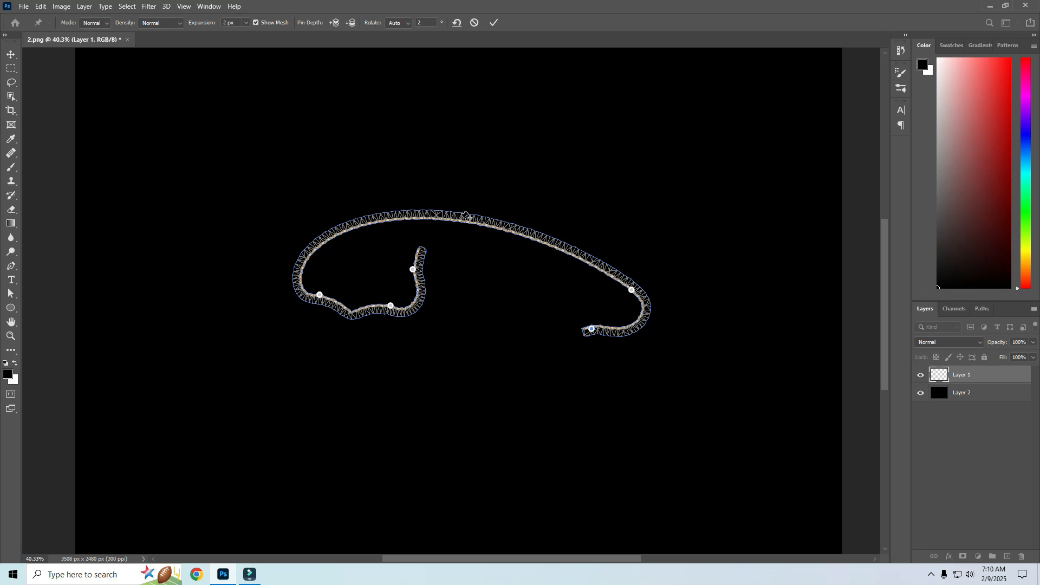
# Add and reposition pins along the rope to form a second loop on the right and round off the left loop.
pyautogui.moveTo(465, 215); pyautogui.dragTo(492, 182)
pyautogui.moveTo(587, 232); pyautogui.dragTo(521, 287)
pyautogui.moveTo(345, 227); pyautogui.dragTo(372, 248)
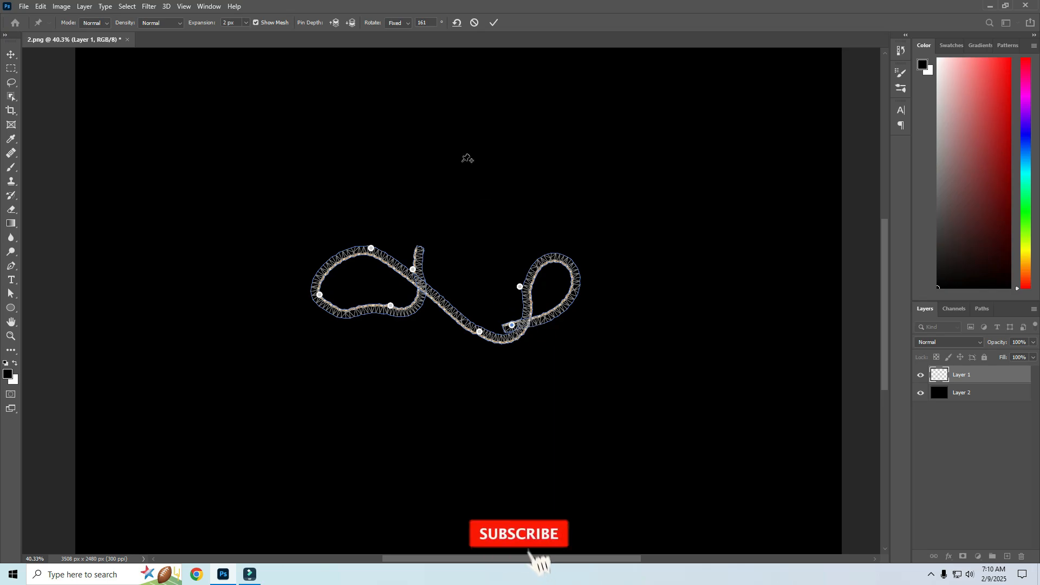
# Bring the left end pin forward in pin depth where the rope crosses itself, and commit the Puppet Warp.
pyautogui.click(352, 23)
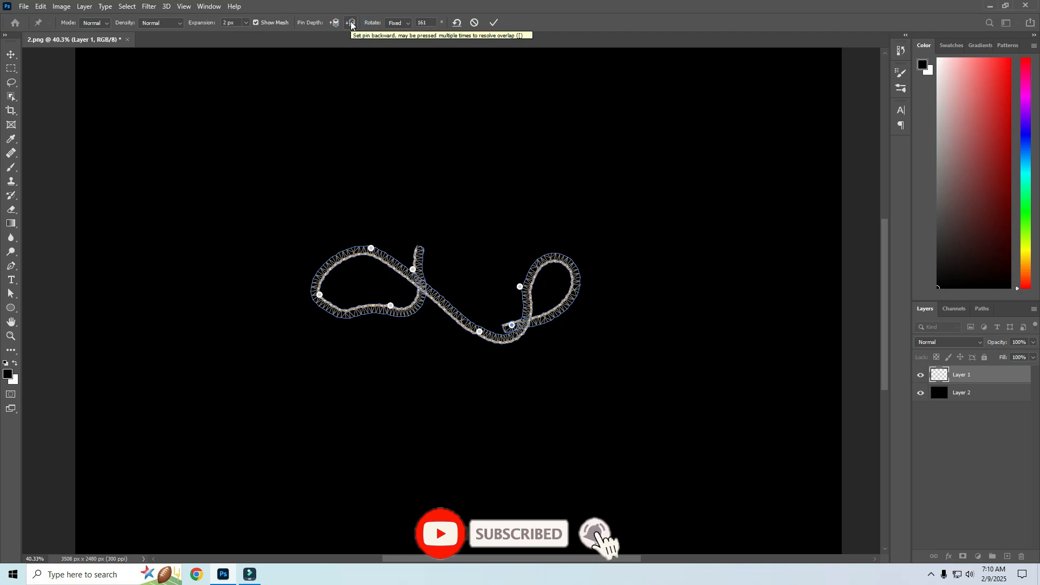
pyautogui.click(413, 269)
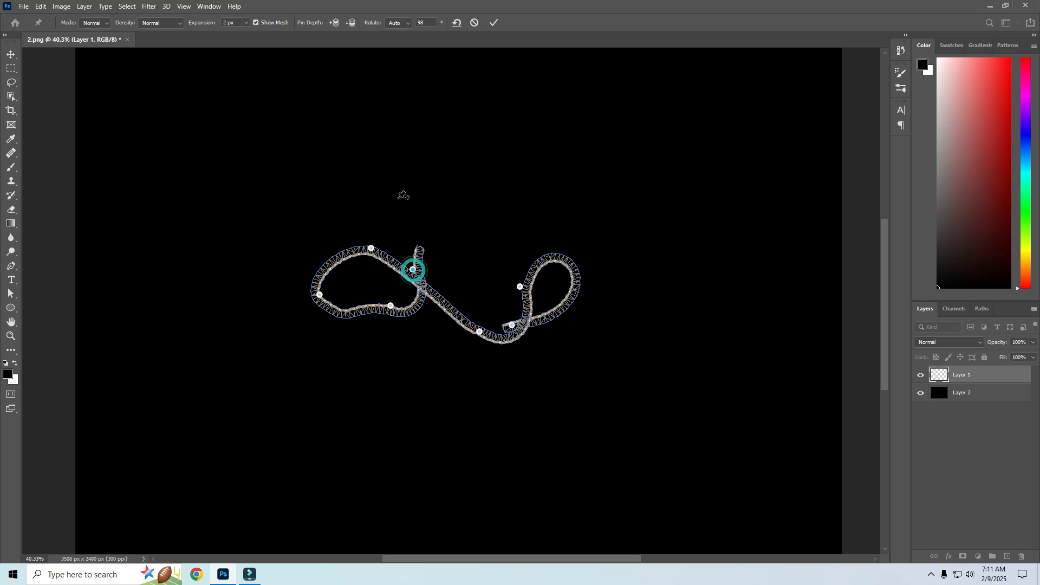
pyautogui.click(335, 24)
pyautogui.click(492, 24)
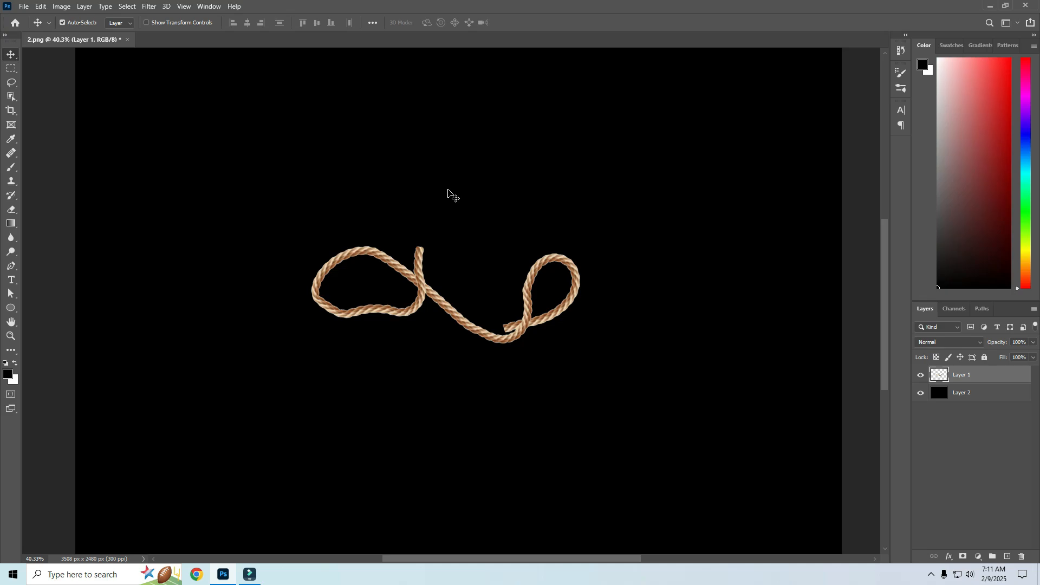
# Close 2.png without saving the changes and open the recent file 5.PNG.
pyautogui.click(127, 39)
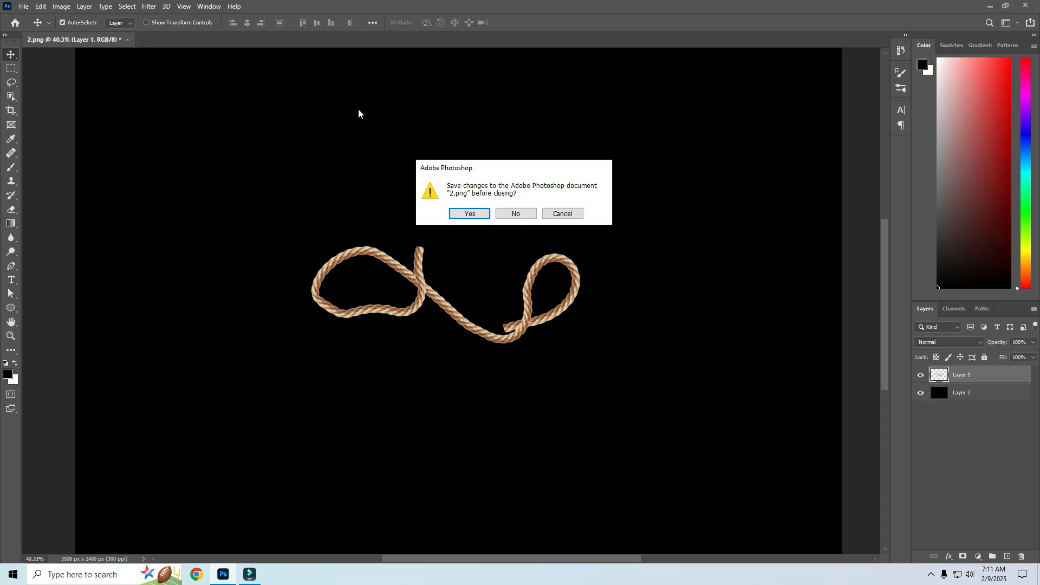
pyautogui.click(526, 215)
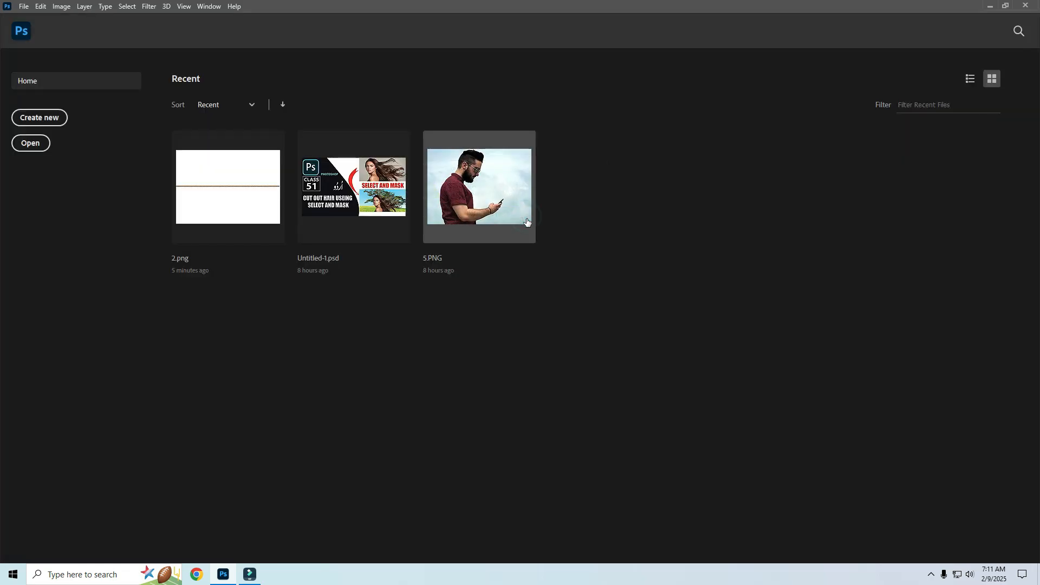
pyautogui.click(485, 198)
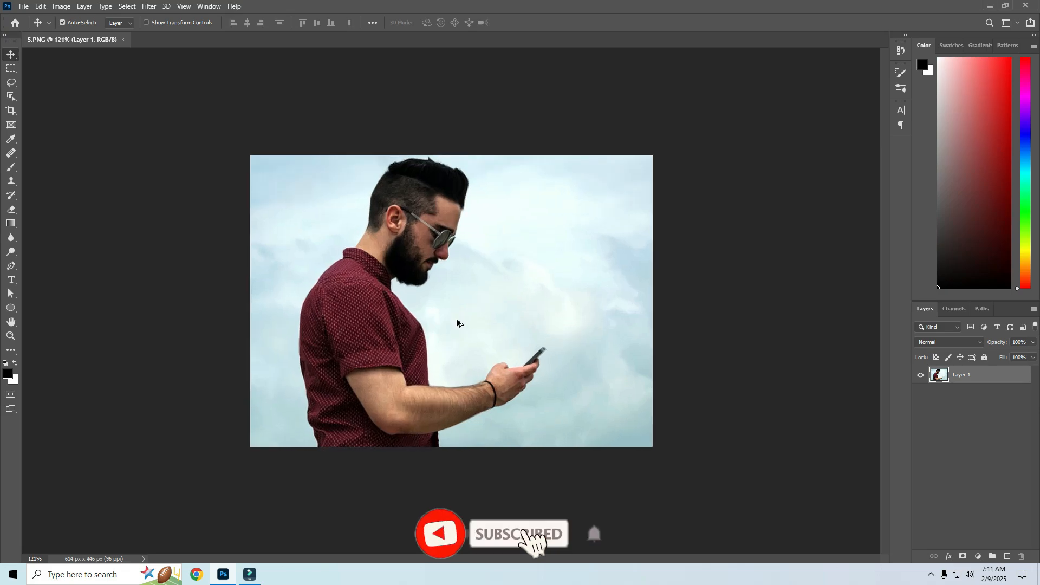
# Select the man in the photo with the Object Selection tool's Select Subject option.
pyautogui.scroll(2, 455, 320)
pyautogui.scroll(2, 455, 320)
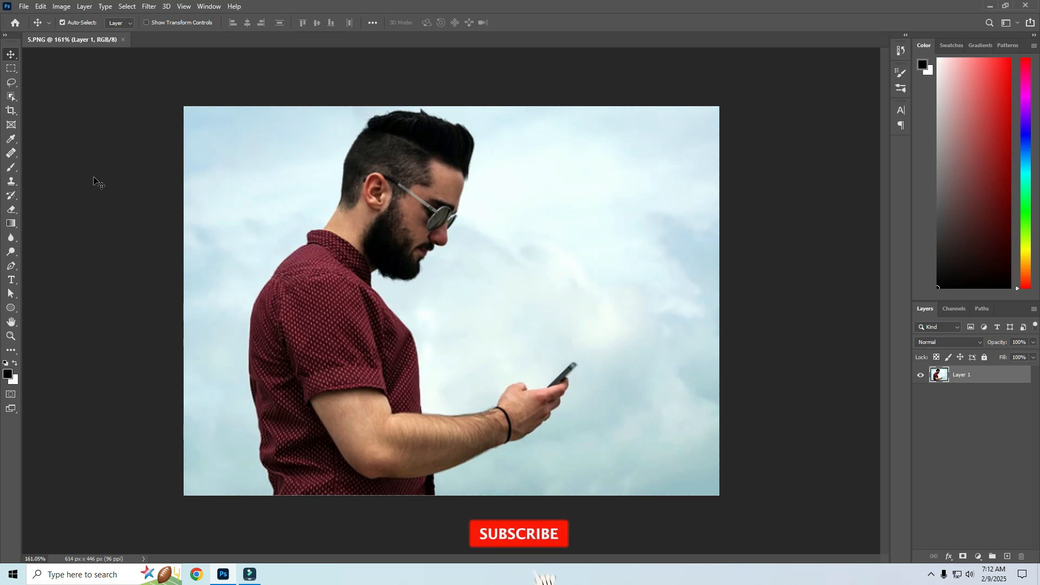
pyautogui.click(13, 97)
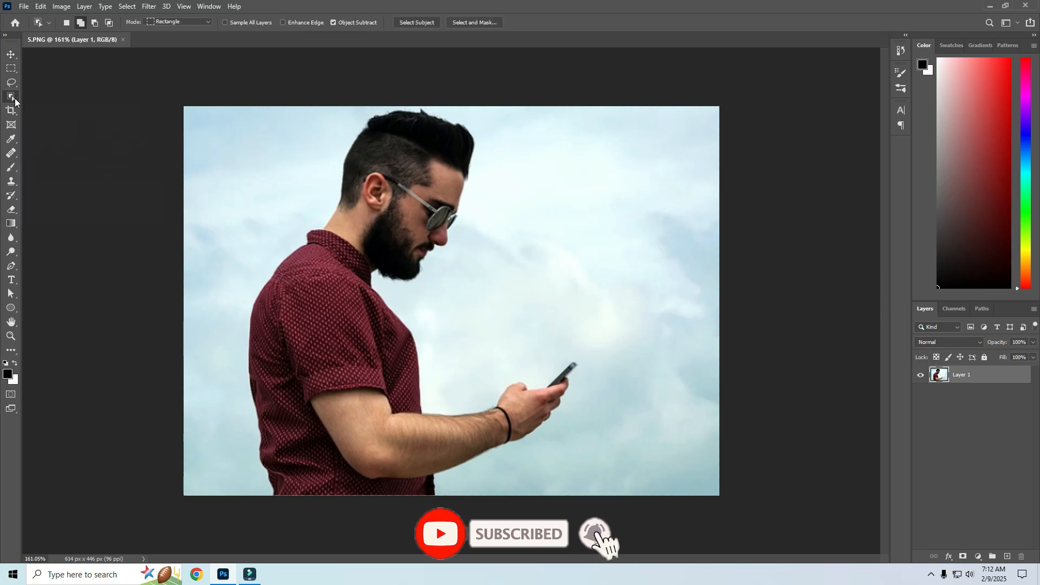
pyautogui.click(408, 24)
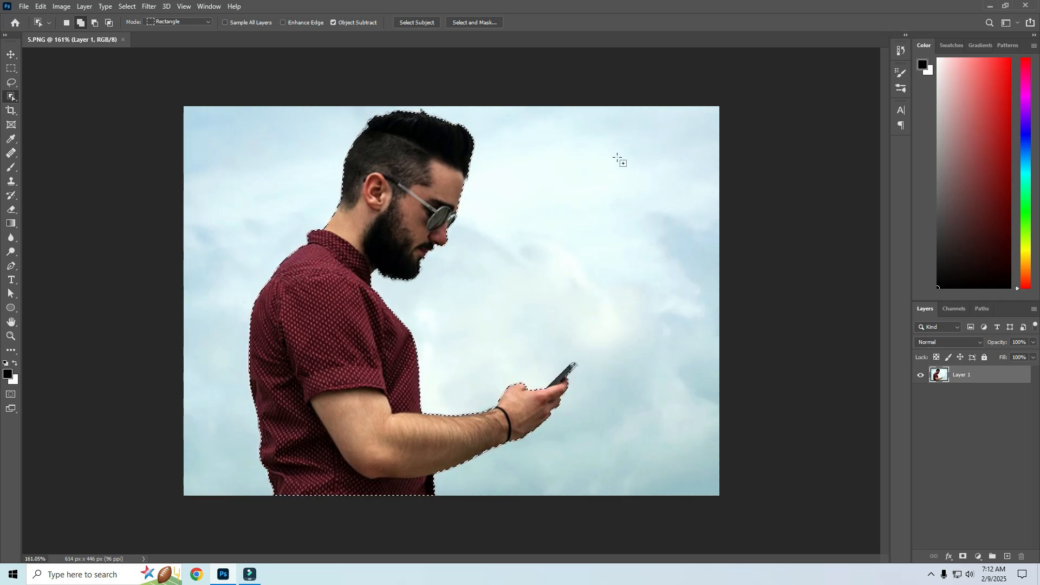
# Copy the selected man onto a new layer, then reload his outline as a selection with Layer 1 active.
pyautogui.hotkey('ctrl', 'j')
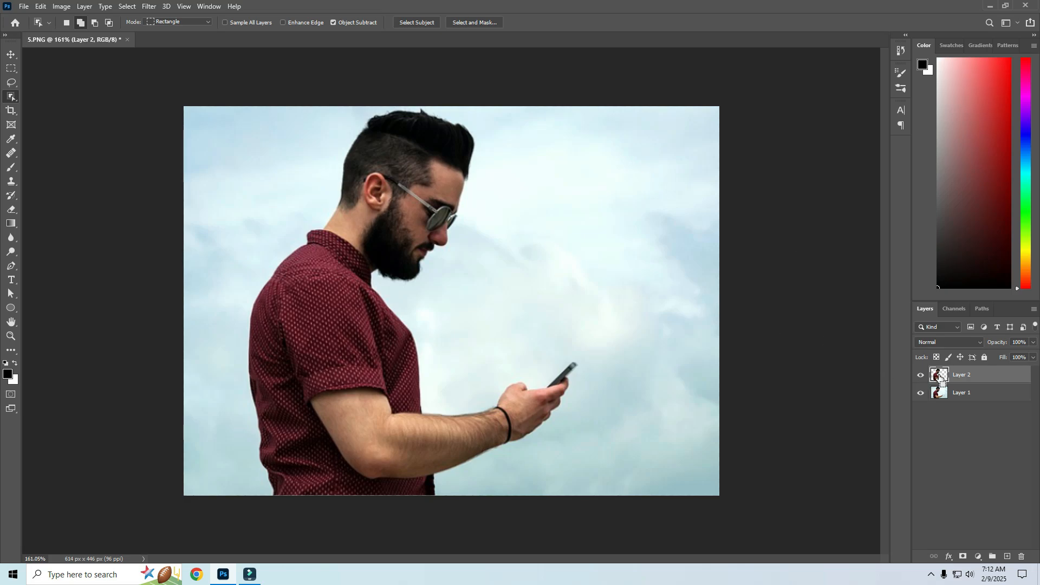
pyautogui.keyDown('ctrl'); pyautogui.click(940, 378); pyautogui.keyUp('ctrl')
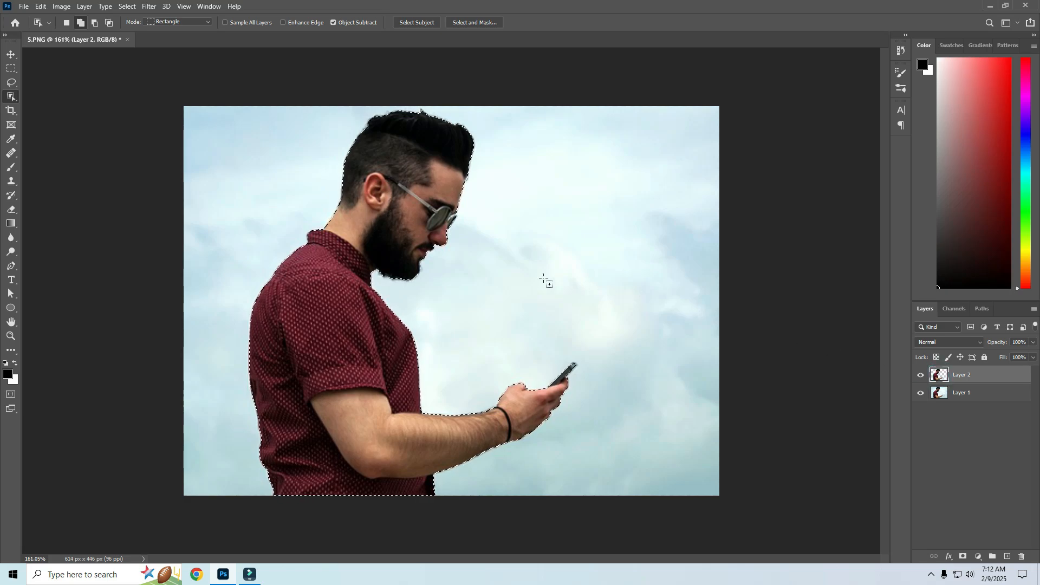
pyautogui.click(949, 396)
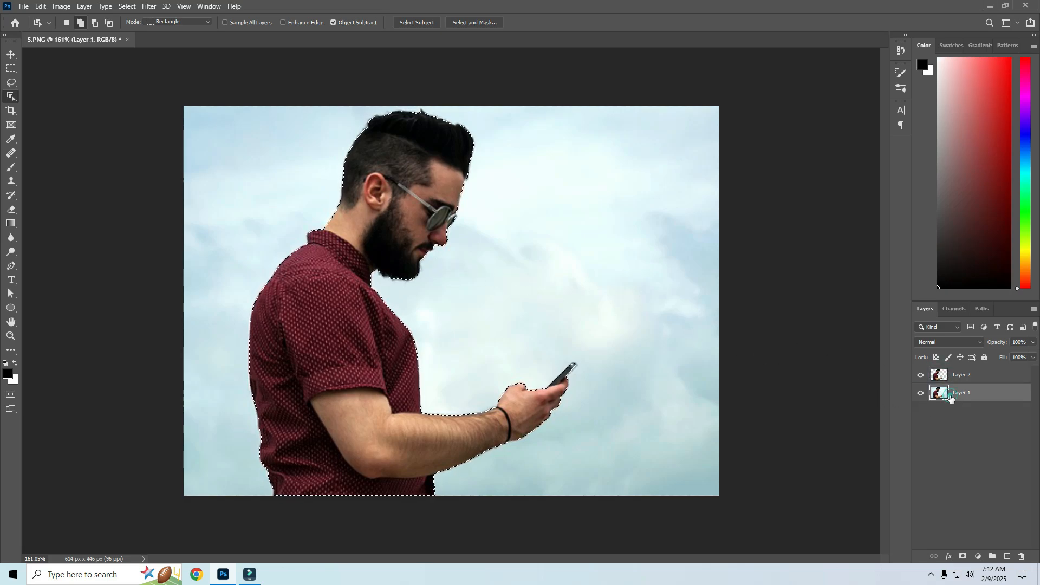
# Hide Layer 2 and expand the selection around the man by 8 pixels.
pyautogui.click(921, 375)
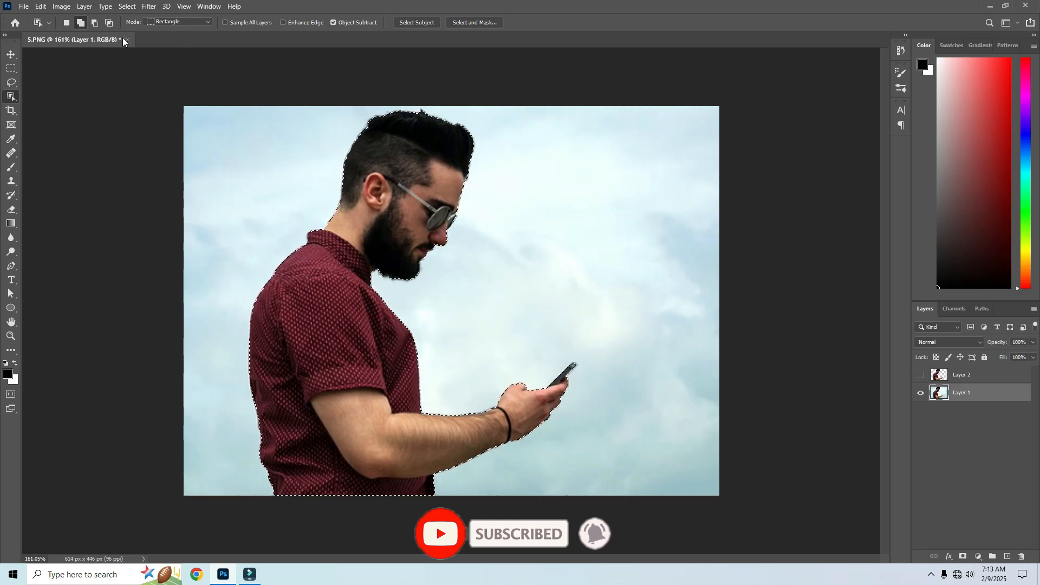
pyautogui.click(127, 6)
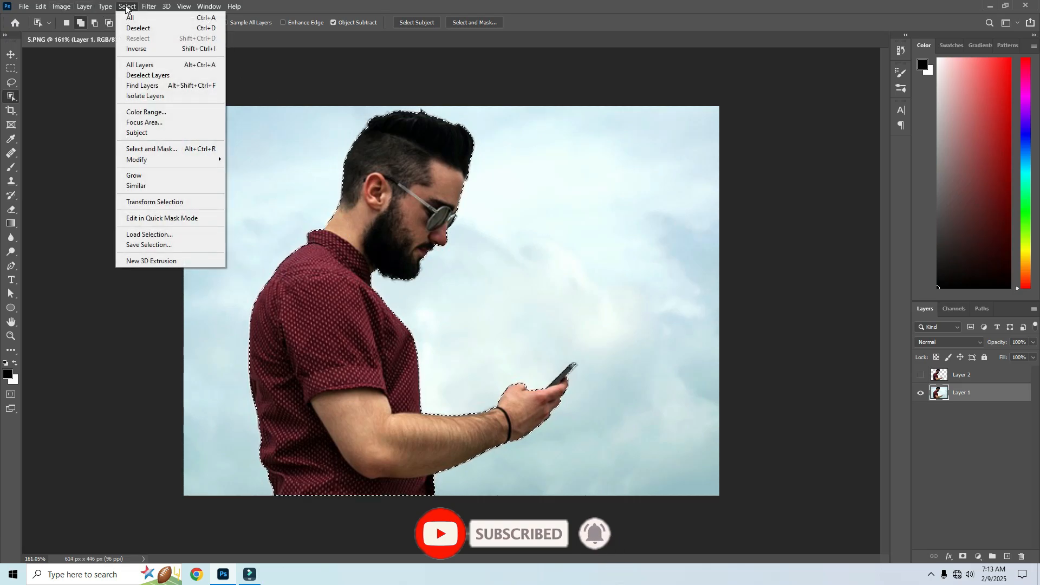
pyautogui.moveTo(179, 159)
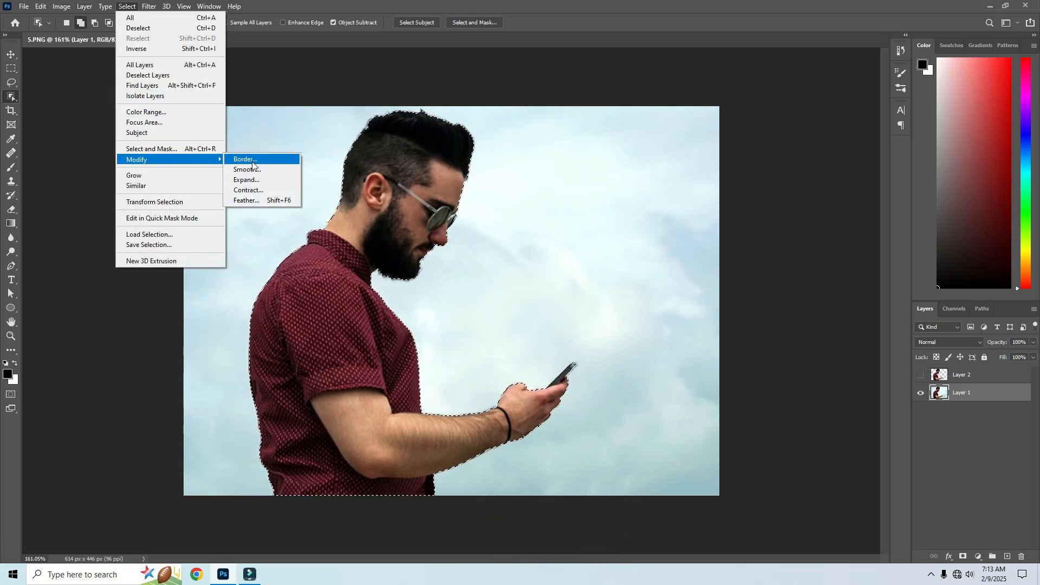
pyautogui.click(253, 180)
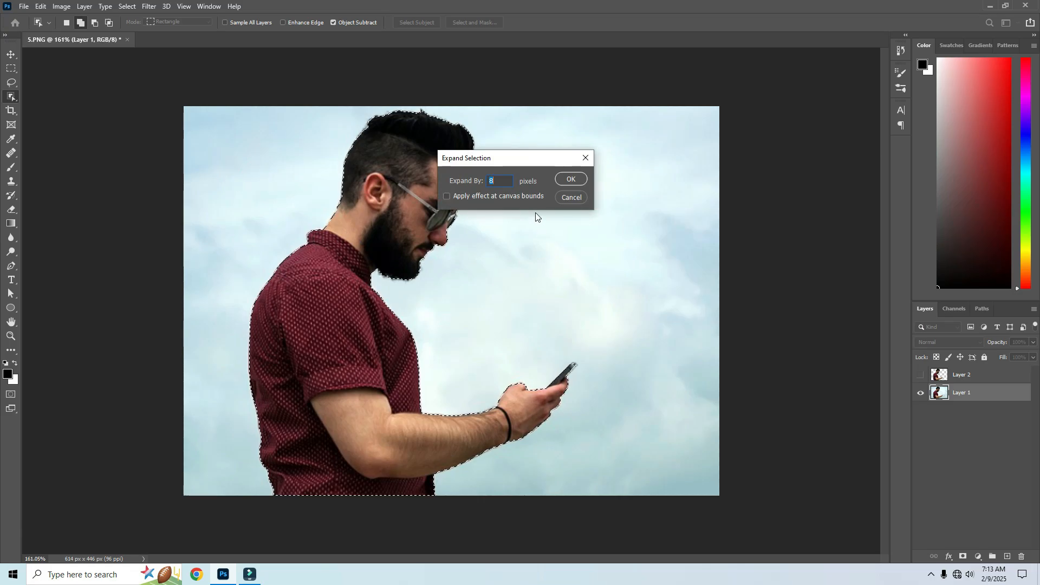
pyautogui.click(565, 179)
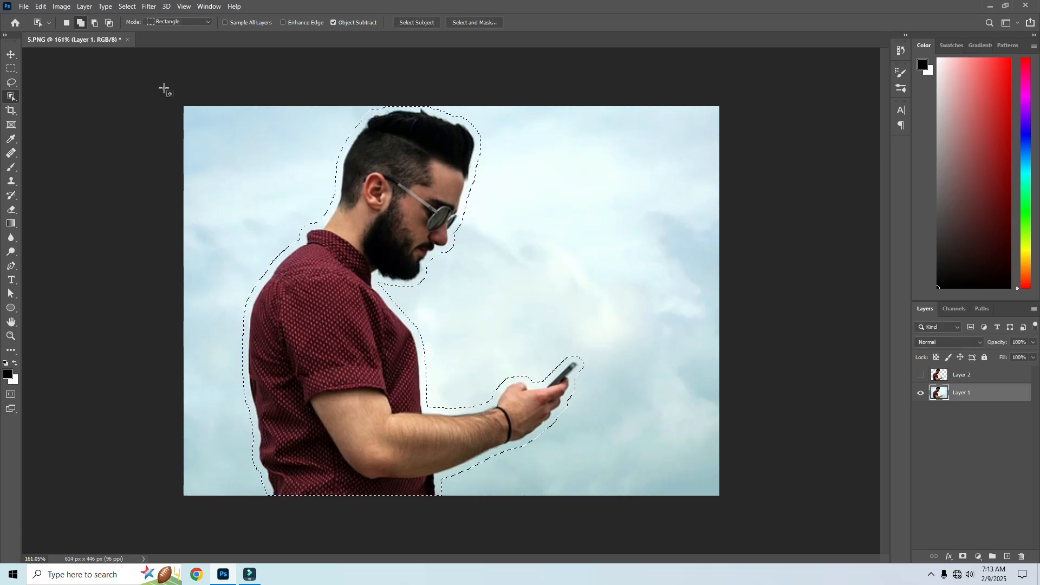
# Remove the man from Layer 1 with Content-Aware Fill output to a new layer, and deselect.
pyautogui.click(41, 7)
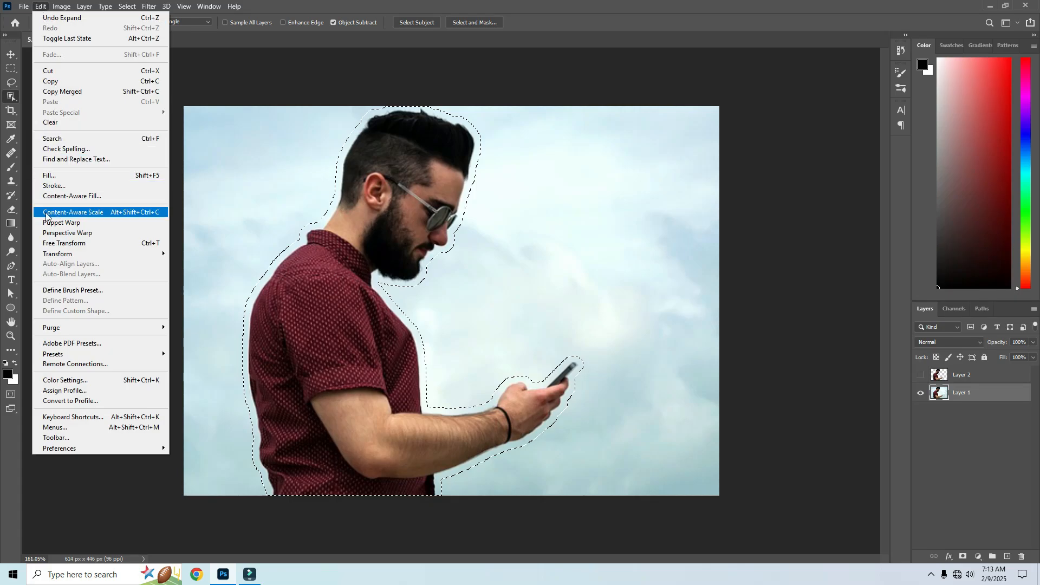
pyautogui.click(60, 197)
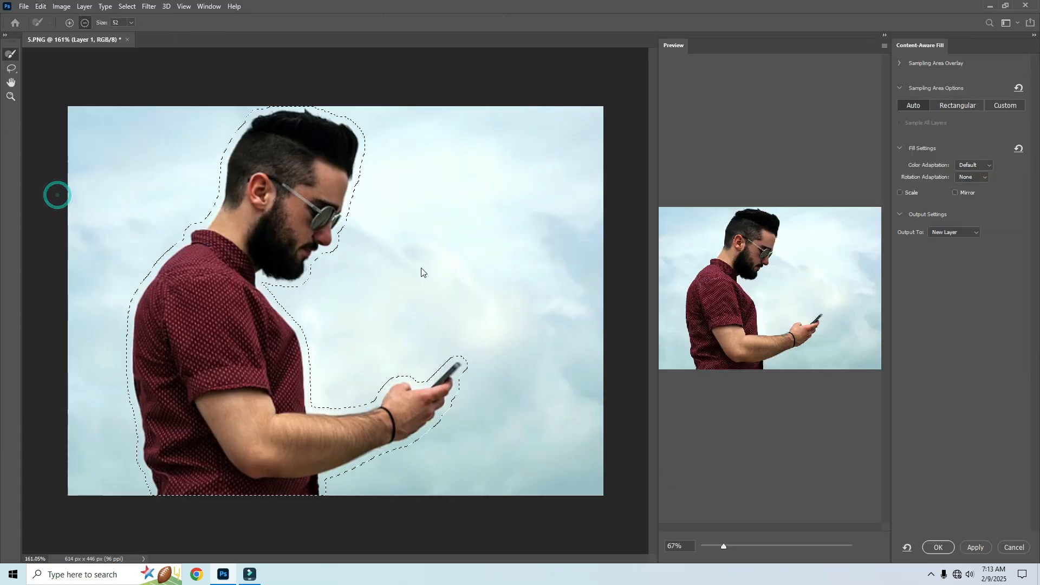
pyautogui.click(938, 547)
pyautogui.hotkey('ctrl', 'd')
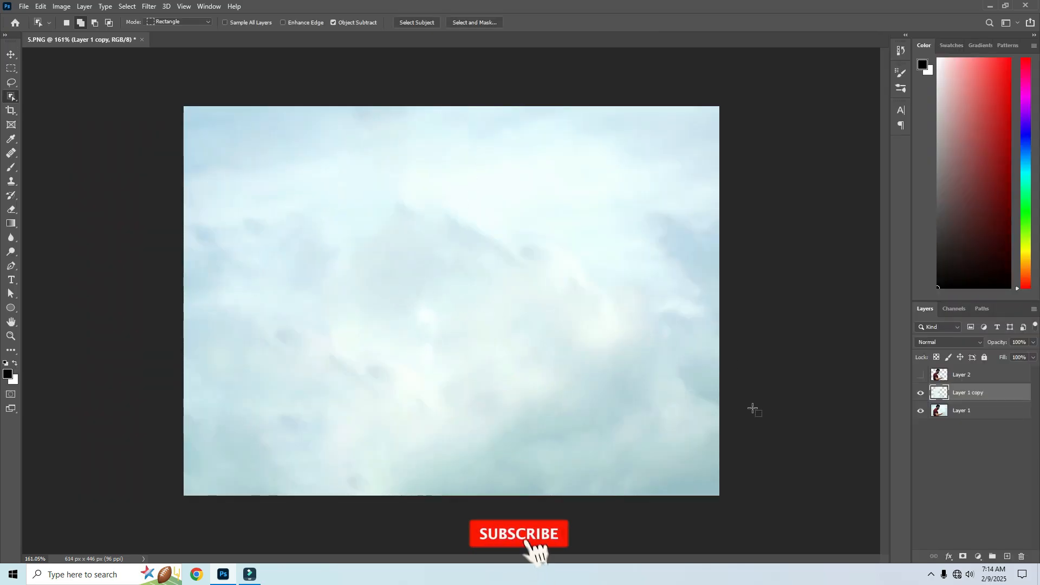
# Show Layer 2 again and start a Puppet Warp on the cut-out man.
pyautogui.click(921, 375)
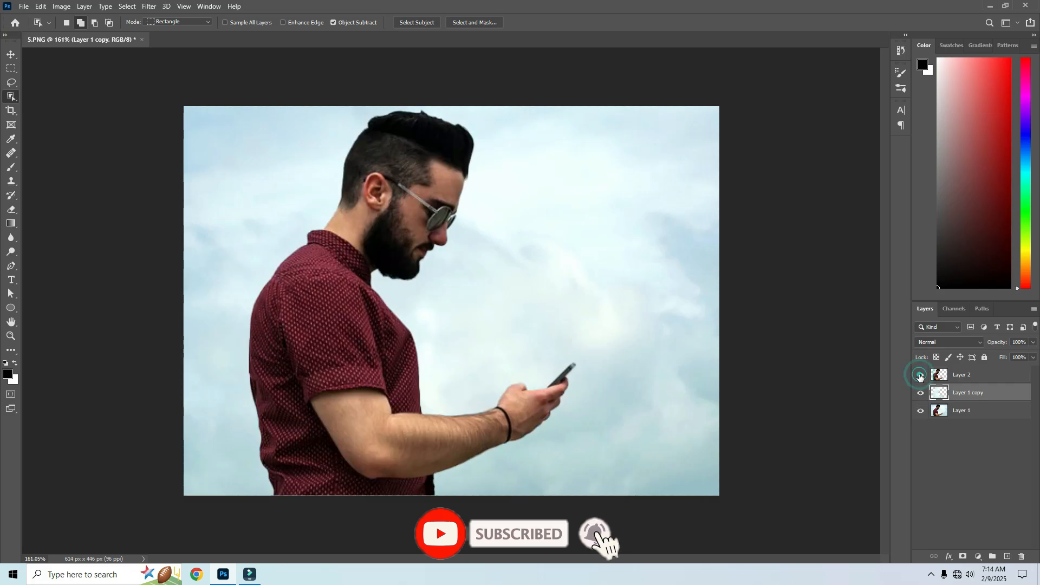
pyautogui.keyDown('ctrl'); pyautogui.click(377, 237); pyautogui.keyUp('ctrl')
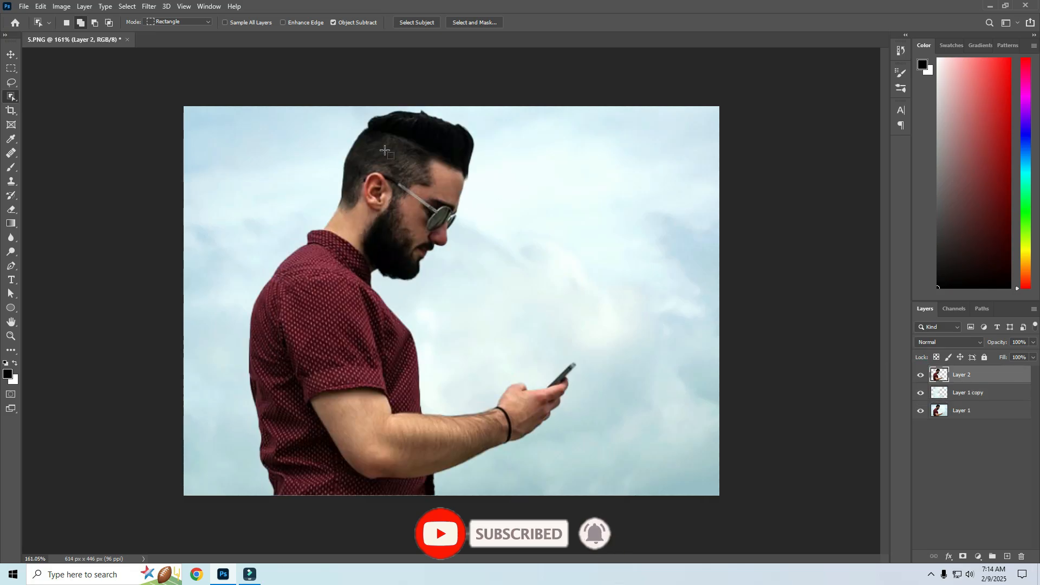
pyautogui.click(40, 6)
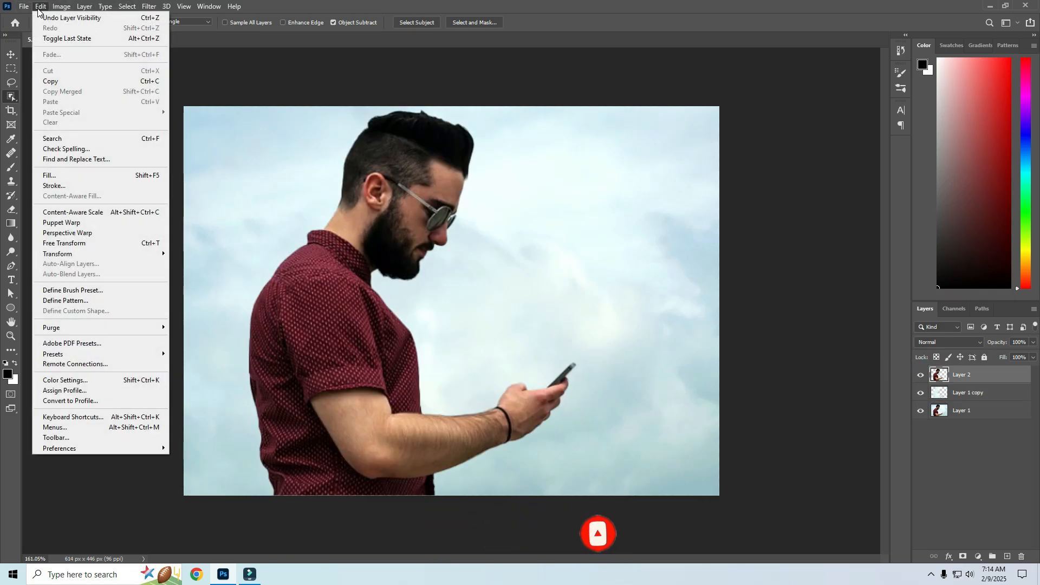
pyautogui.click(57, 223)
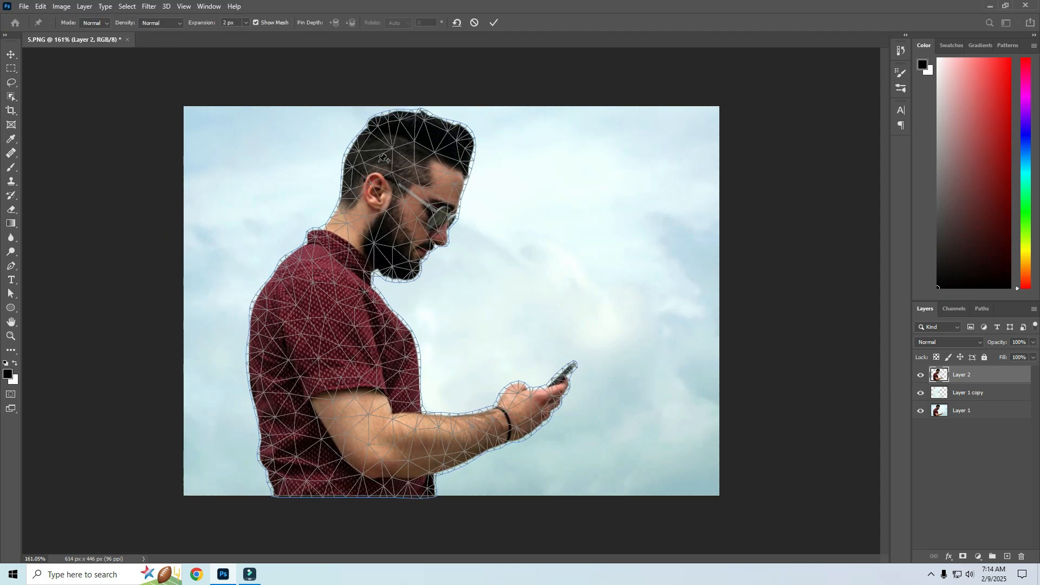
# Pin both ends of the shirt's lower edge and test the warp by moving a pin on the front hair.
pyautogui.click(282, 490)
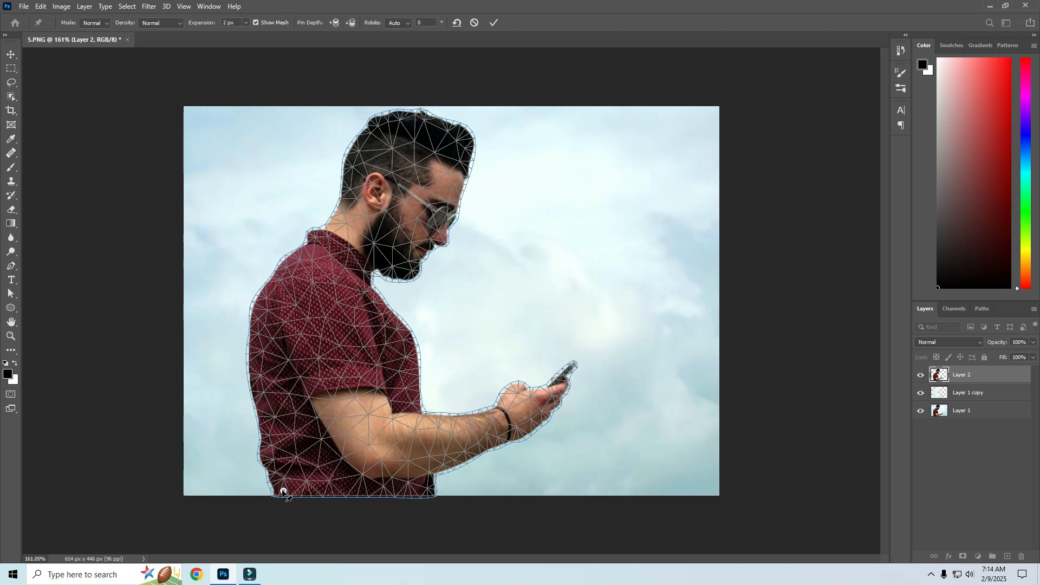
pyautogui.moveTo(283, 491); pyautogui.dragTo(283, 492)
pyautogui.moveTo(451, 153)
pyautogui.mouseDown()
pyautogui.moveTo(422, 145)
pyautogui.moveTo(450, 151)
pyautogui.moveTo(497, 197)
pyautogui.moveTo(358, 152)
pyautogui.moveTo(482, 179)
pyautogui.moveTo(363, 157)
pyautogui.moveTo(459, 161)
pyautogui.mouseUp()
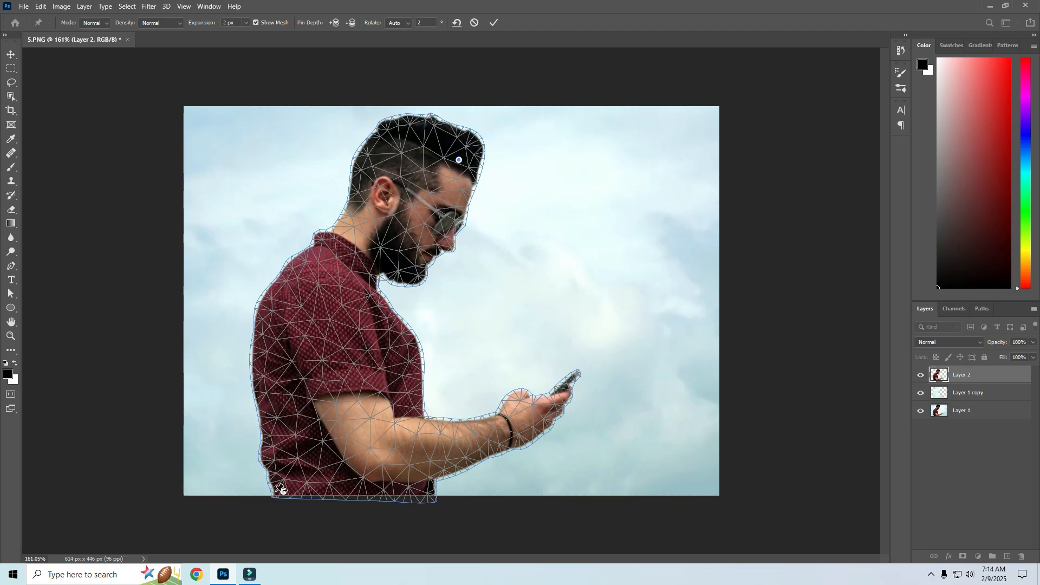
pyautogui.click(420, 491)
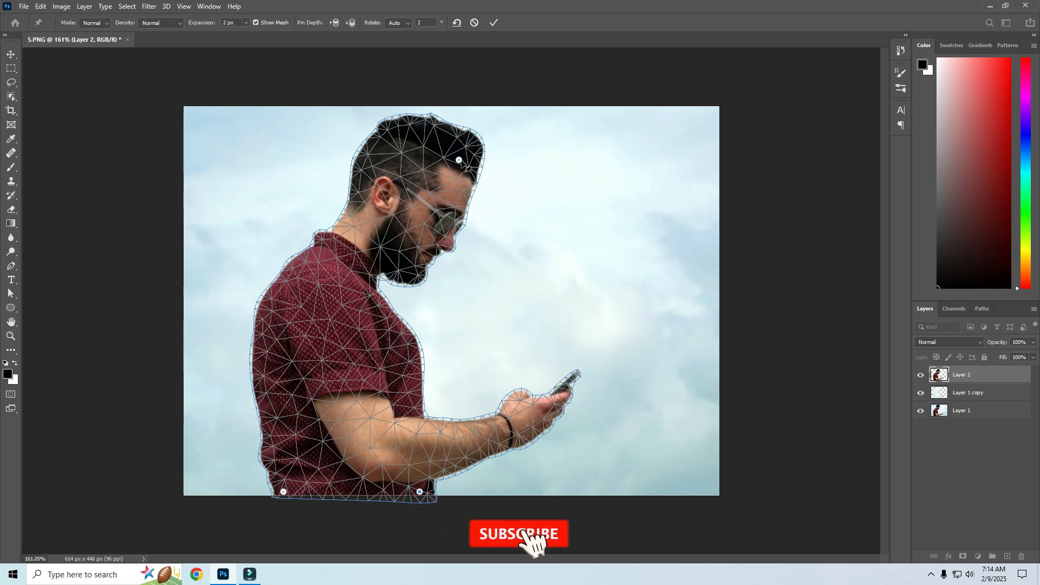
pyautogui.moveTo(459, 162)
pyautogui.mouseDown()
pyautogui.moveTo(448, 158)
pyautogui.moveTo(470, 161)
pyautogui.mouseUp()
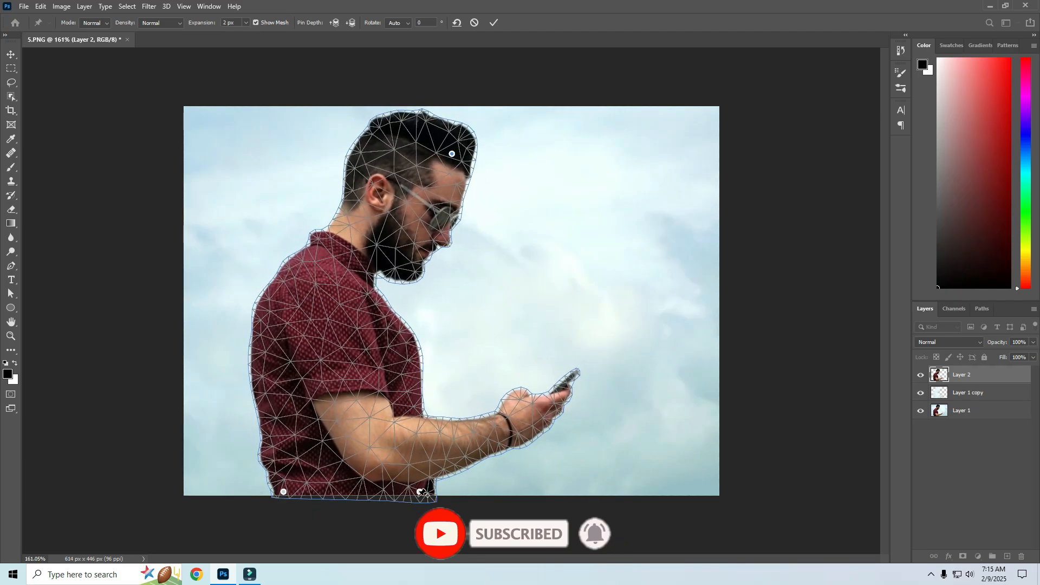
# Add pins on the man's lower back, the hand holding the phone and the chest to hold them in place.
pyautogui.click(272, 423)
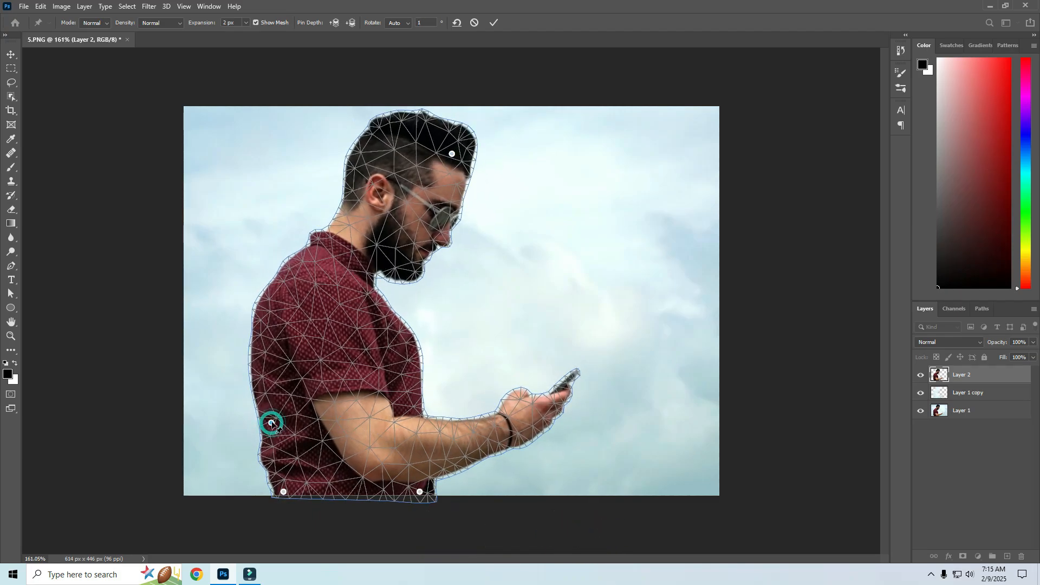
pyautogui.click(565, 396)
pyautogui.click(399, 334)
# Replace the front hair pin with one that pulls the head up and back, tuck in the upper back, and commit the warp.
pyautogui.click(372, 145)
pyautogui.moveTo(372, 146); pyautogui.dragTo(335, 127)
pyautogui.keyDown('alt'); pyautogui.click(453, 154); pyautogui.keyUp('alt')
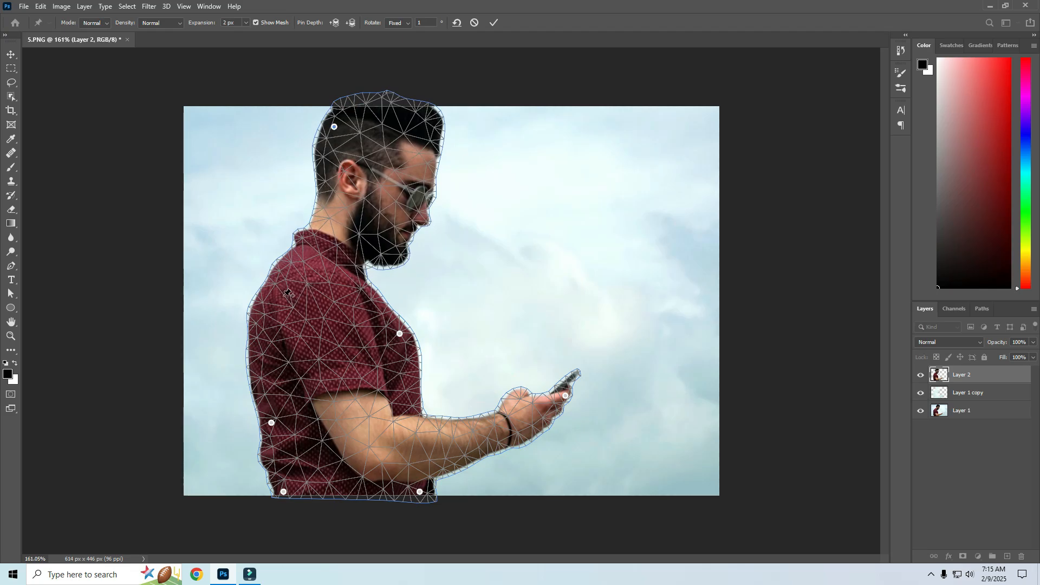
pyautogui.moveTo(253, 311); pyautogui.dragTo(261, 312)
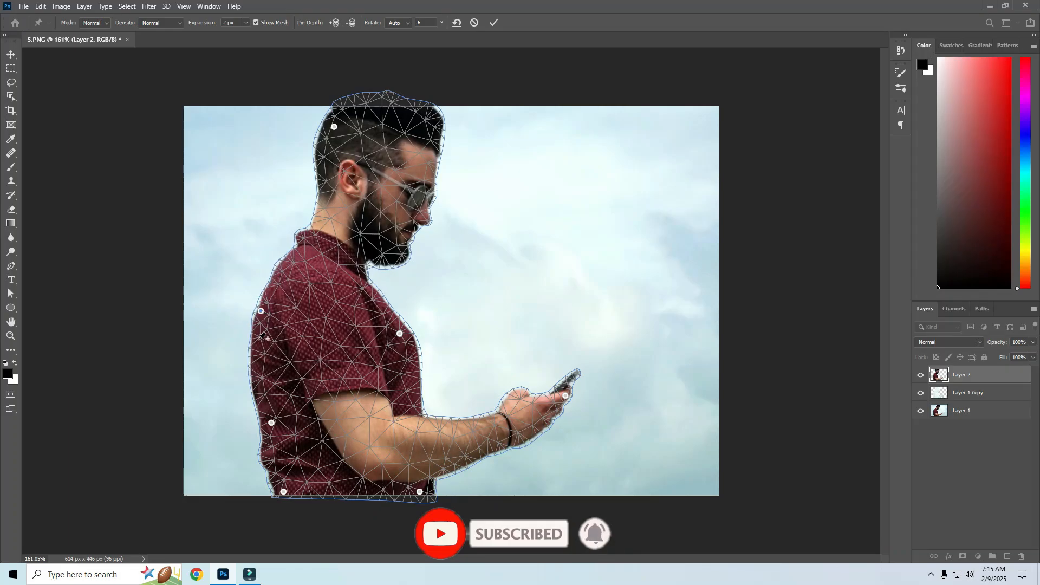
pyautogui.click(494, 22)
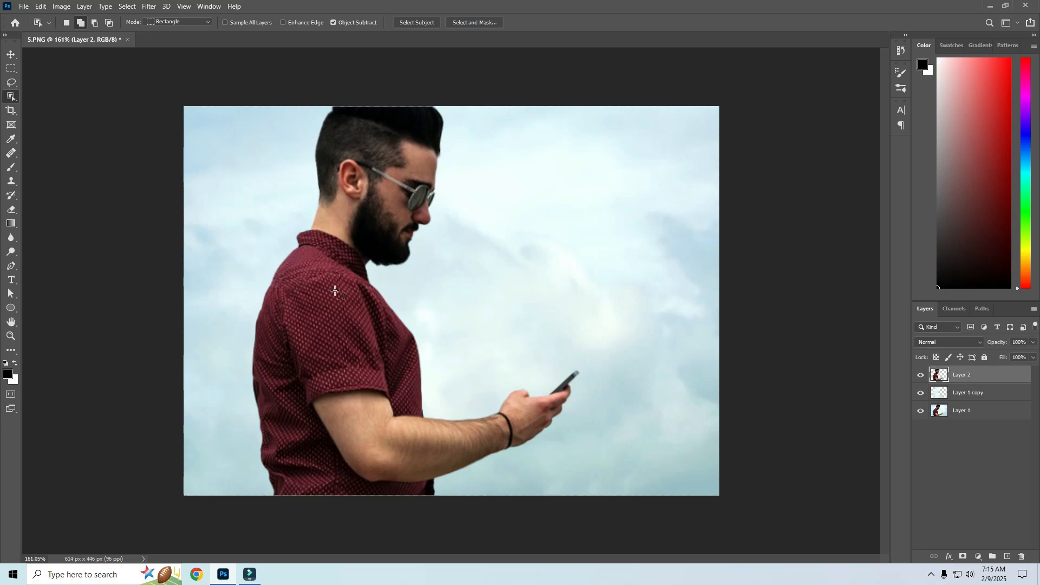
# Toggle the visibility of Layer 1 off and on to check the warped man against the filled background.
pyautogui.keyDown('alt'); pyautogui.click(921, 412); pyautogui.keyUp('alt')
pyautogui.keyDown('alt'); pyautogui.click(921, 413); pyautogui.keyUp('alt')
pyautogui.keyDown('alt'); pyautogui.click(921, 412); pyautogui.keyUp('alt')
pyautogui.keyDown('alt'); pyautogui.click(922, 413); pyautogui.keyUp('alt')
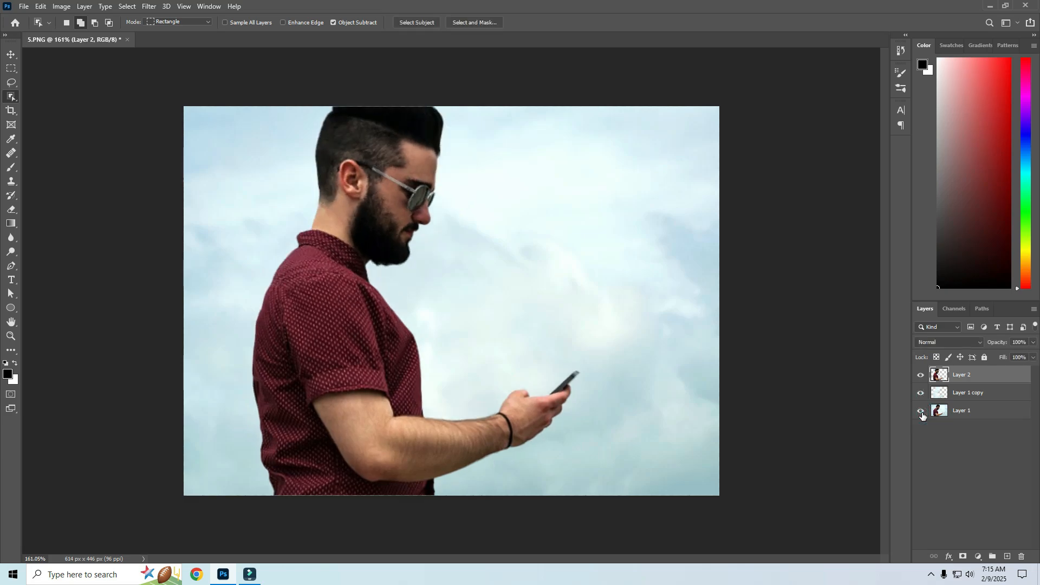